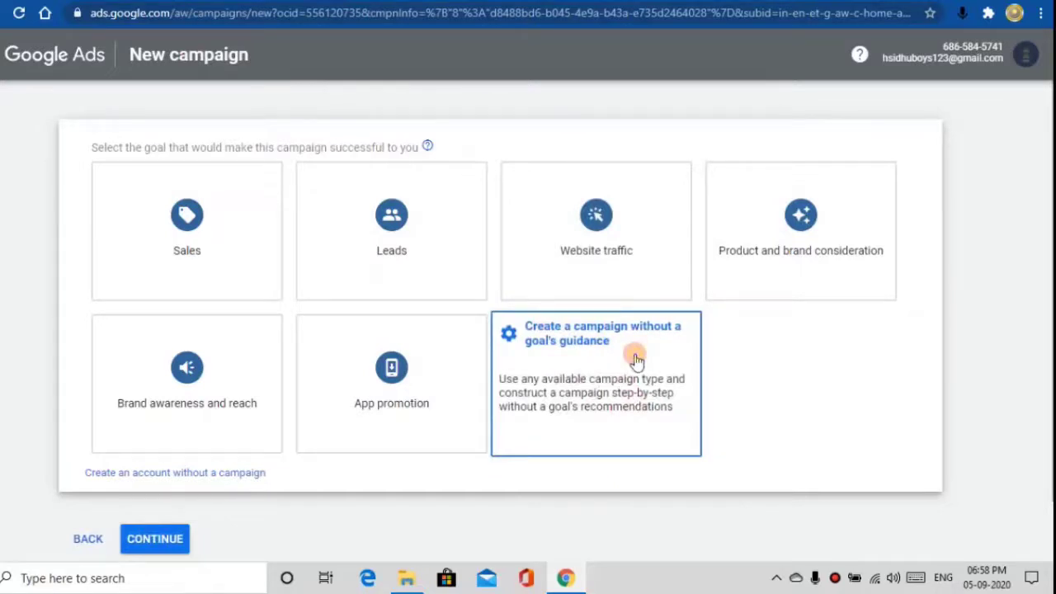
Step: Start a Video campaign without a goal's guidance, using the Custom video campaign subtype
{"action": "left_click", "coordinate": [635, 359]}
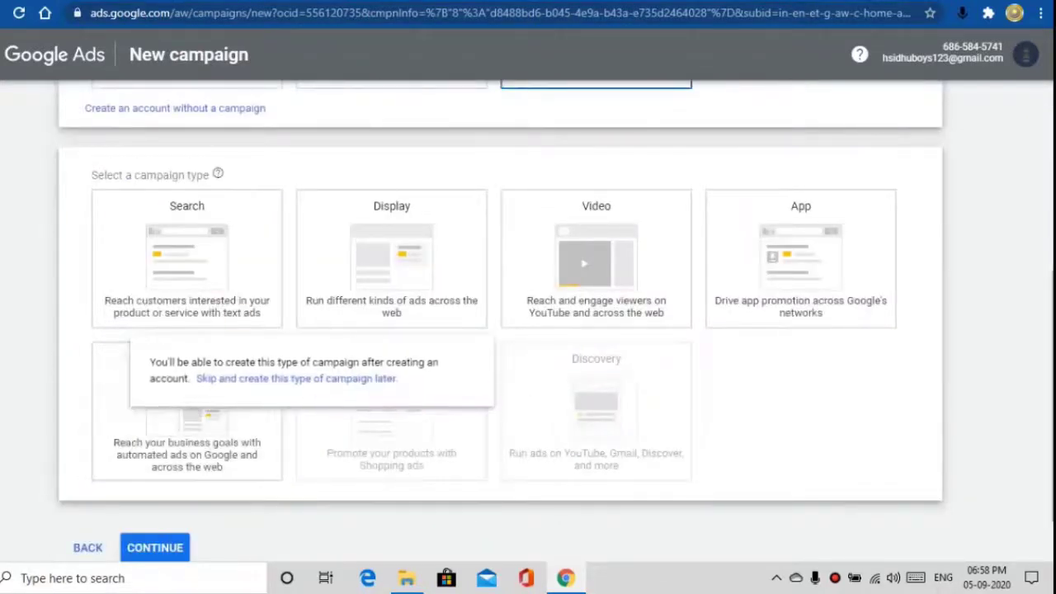
{"action": "left_click", "coordinate": [606, 252]}
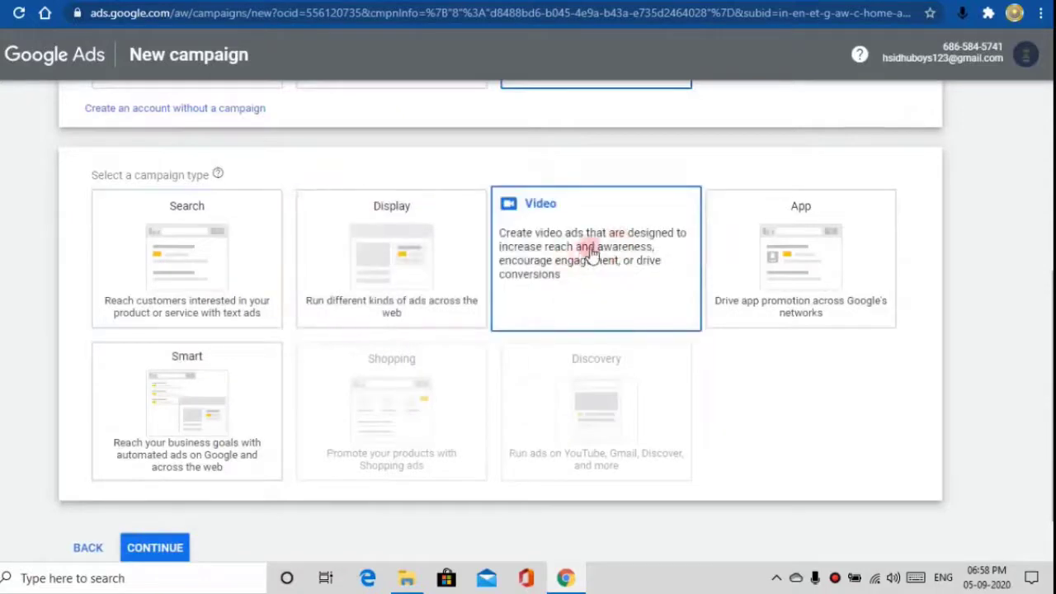
{"action": "scroll", "coordinate": [619, 245], "scroll_direction": "down", "scroll_amount": 8}
{"action": "scroll", "coordinate": [297, 239], "scroll_direction": "up", "scroll_amount": 1}
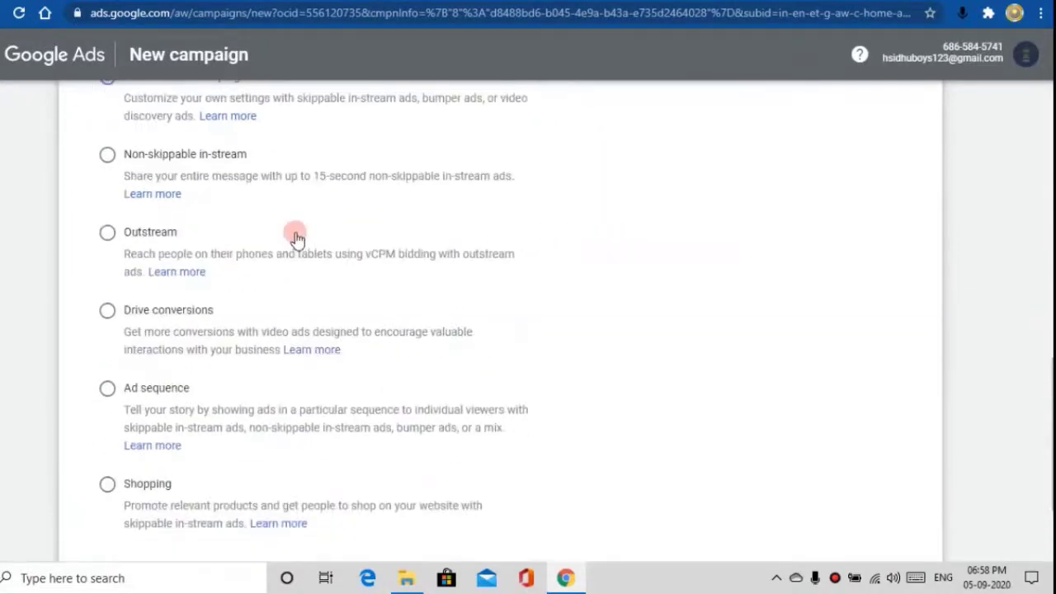
{"action": "scroll", "coordinate": [297, 239], "scroll_direction": "up", "scroll_amount": 1}
{"action": "left_click", "coordinate": [108, 156]}
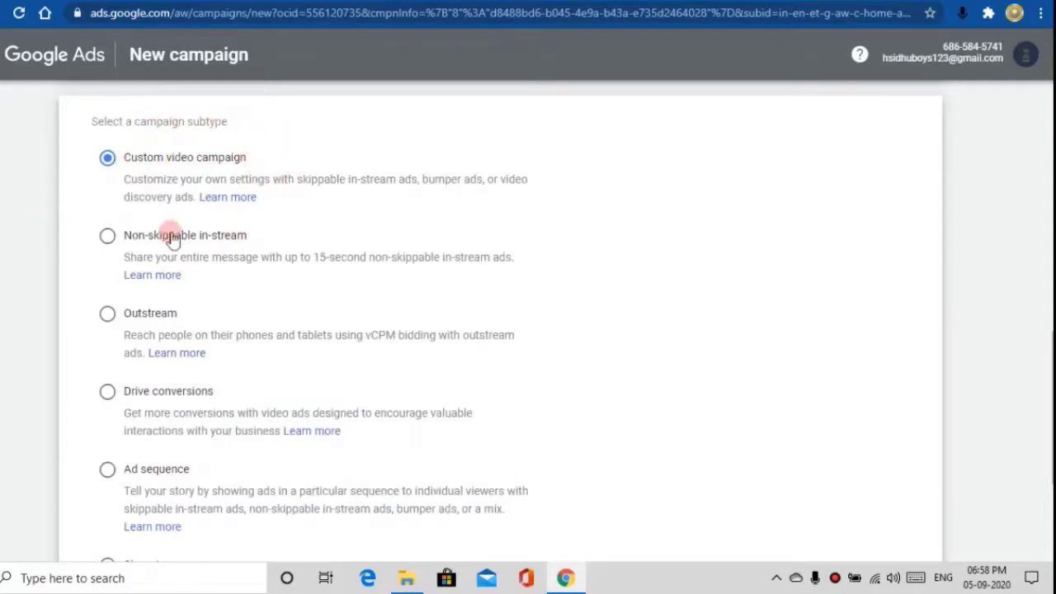
{"action": "scroll", "coordinate": [174, 243], "scroll_direction": "down", "scroll_amount": 3}
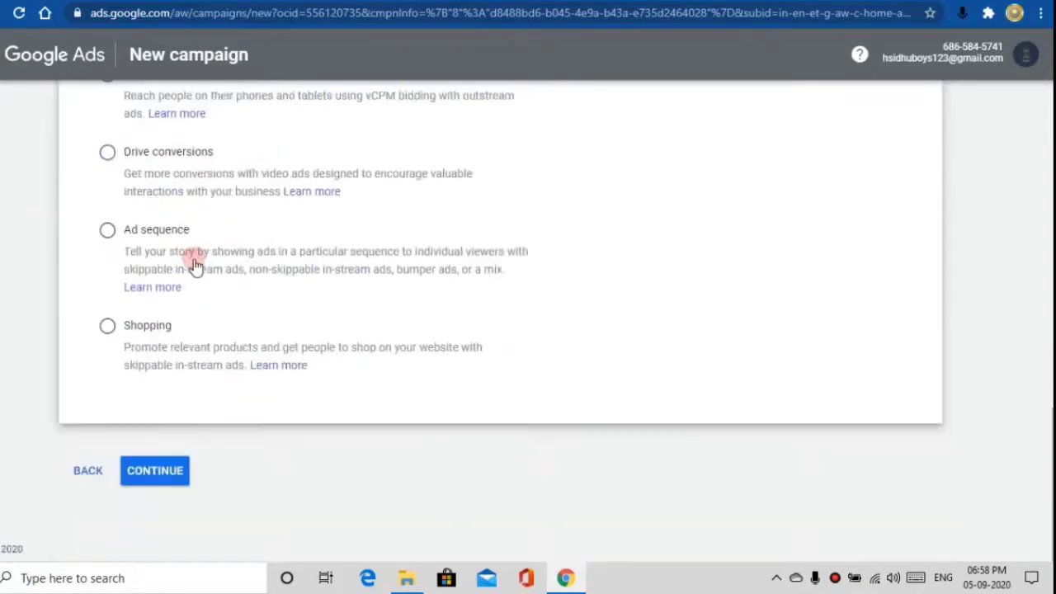
{"action": "left_click", "coordinate": [162, 472]}
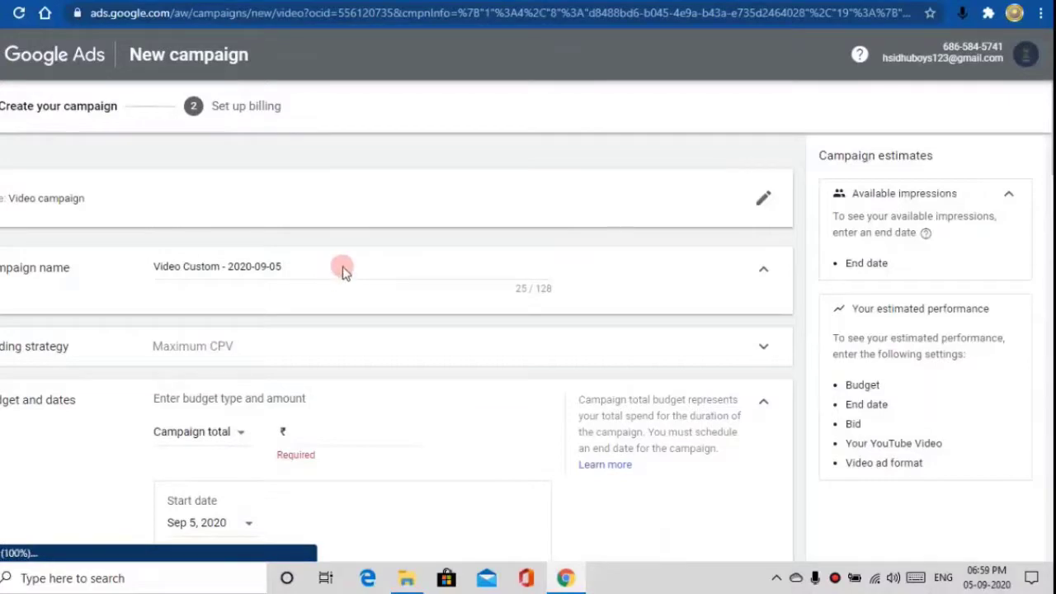
Step: Replace the default campaign name with "Top 7 casting"
{"action": "scroll", "coordinate": [272, 280], "scroll_direction": "down", "scroll_amount": 2}
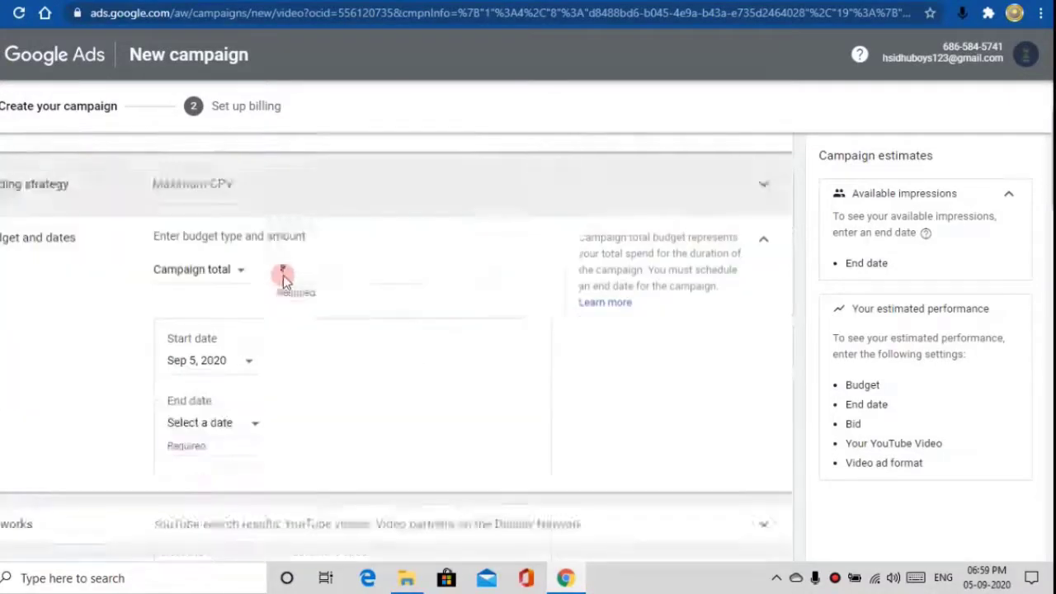
{"action": "scroll", "coordinate": [288, 278], "scroll_direction": "up", "scroll_amount": 1}
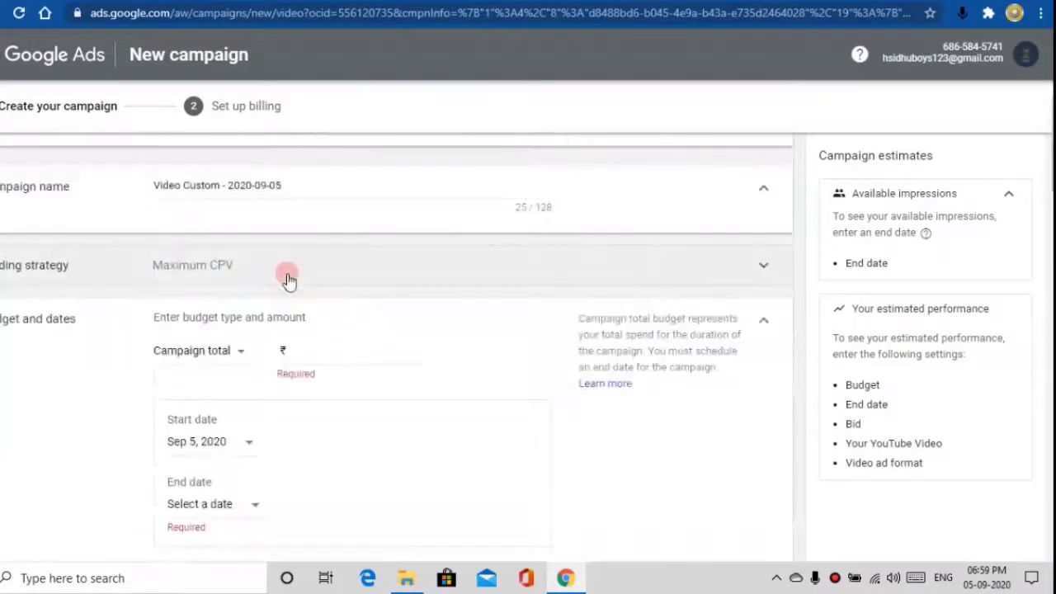
{"action": "left_click", "coordinate": [291, 184]}
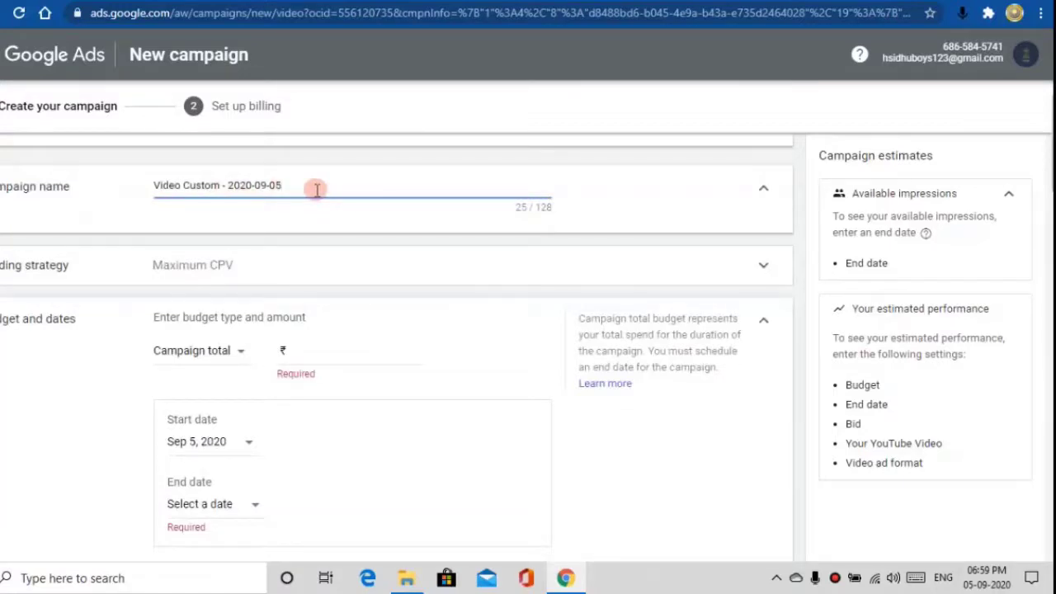
{"action": "key", "text": "BackSpace"}
{"action": "key", "text": "BackSpace"}
{"action": "key", "text": "BackSpace"}
{"action": "key", "text": "BackSpace"}
{"action": "key", "text": "BackSpace"}
{"action": "key", "text": "BackSpace"}
{"action": "key", "text": "BackSpace"}
{"action": "key", "text": "BackSpace"}
{"action": "key", "text": "BackSpace"}
{"action": "key", "text": "BackSpace"}
{"action": "type", "text": "t"}
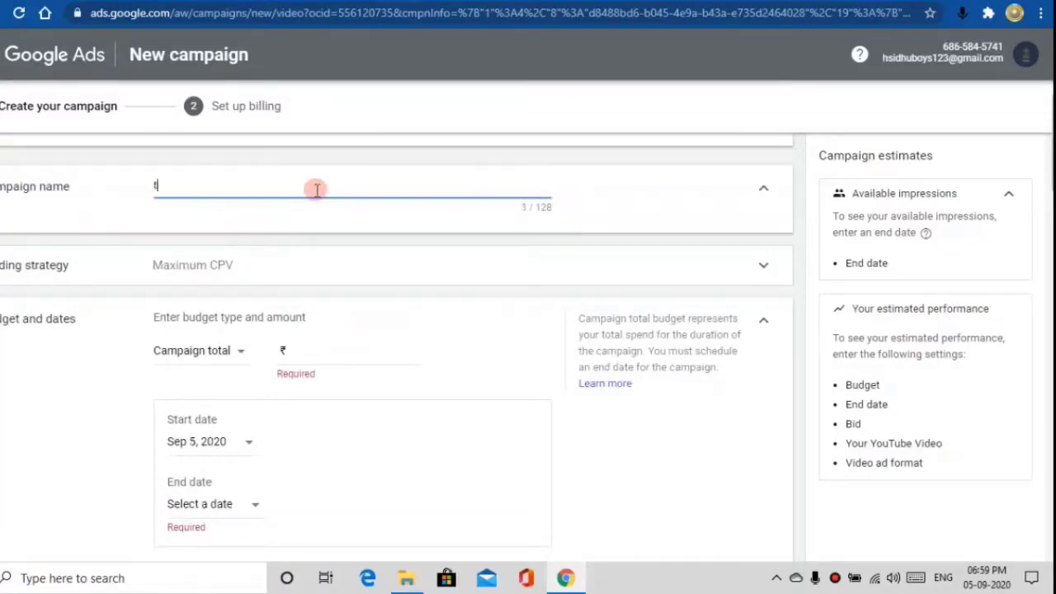
{"action": "key", "text": "BackSpace"}
{"action": "type", "text": "Top 7 casting"}
Step: Expand the bidding strategy settings and choose Maximum CPV as the bid strategy
{"action": "left_click", "coordinate": [243, 264]}
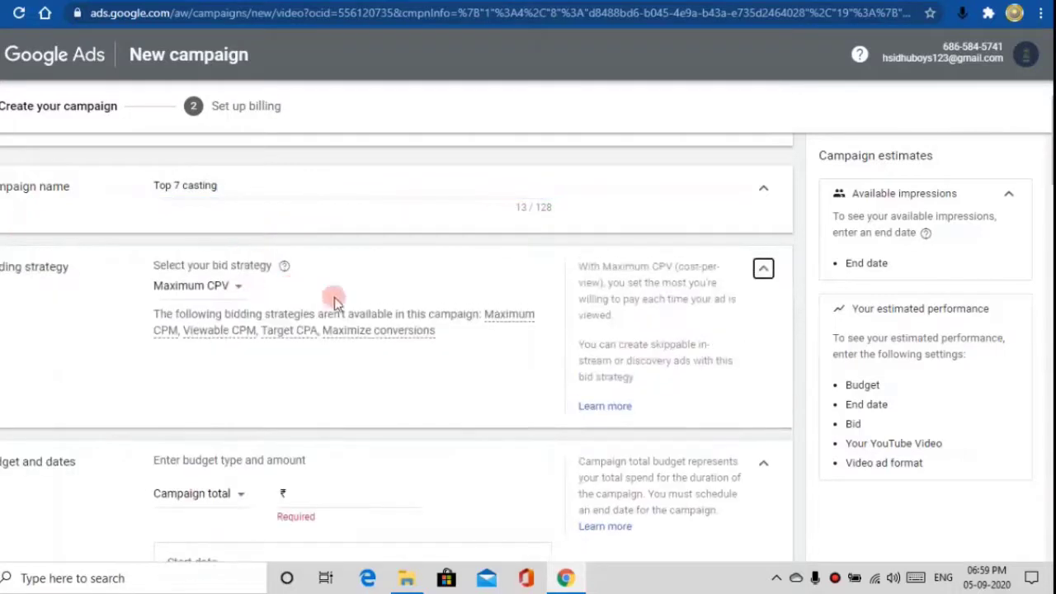
{"action": "scroll", "coordinate": [564, 347], "scroll_direction": "down", "scroll_amount": 1}
{"action": "scroll", "coordinate": [448, 358], "scroll_direction": "up", "scroll_amount": 1}
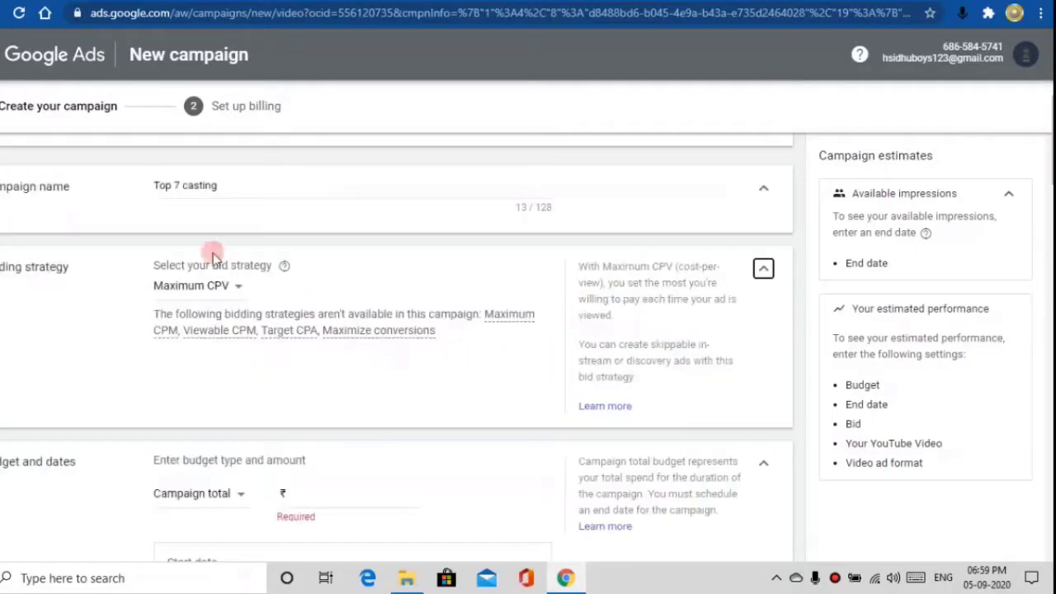
{"action": "left_click", "coordinate": [235, 284]}
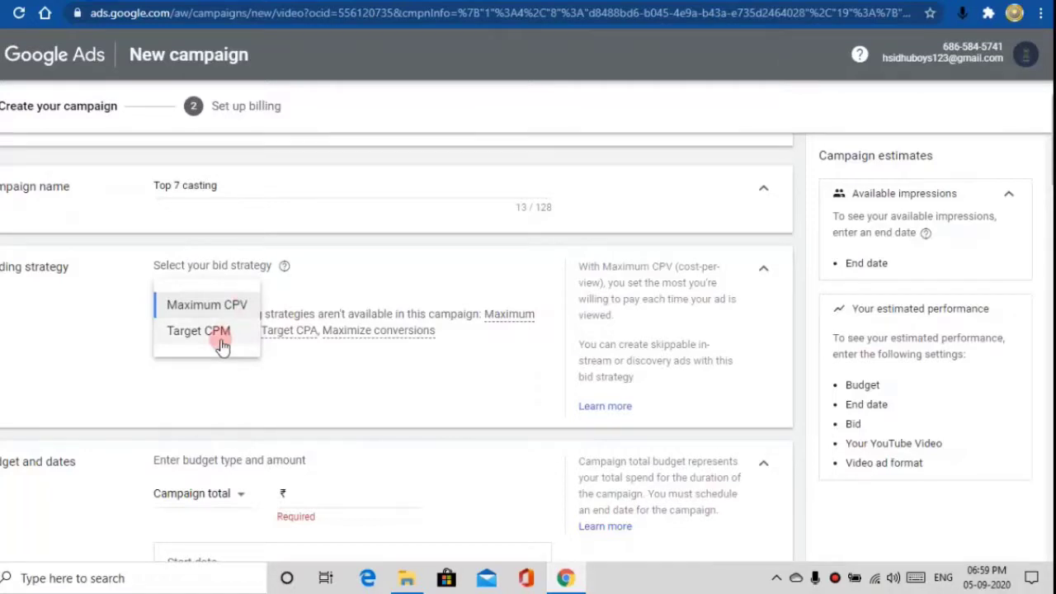
{"action": "left_click", "coordinate": [221, 305]}
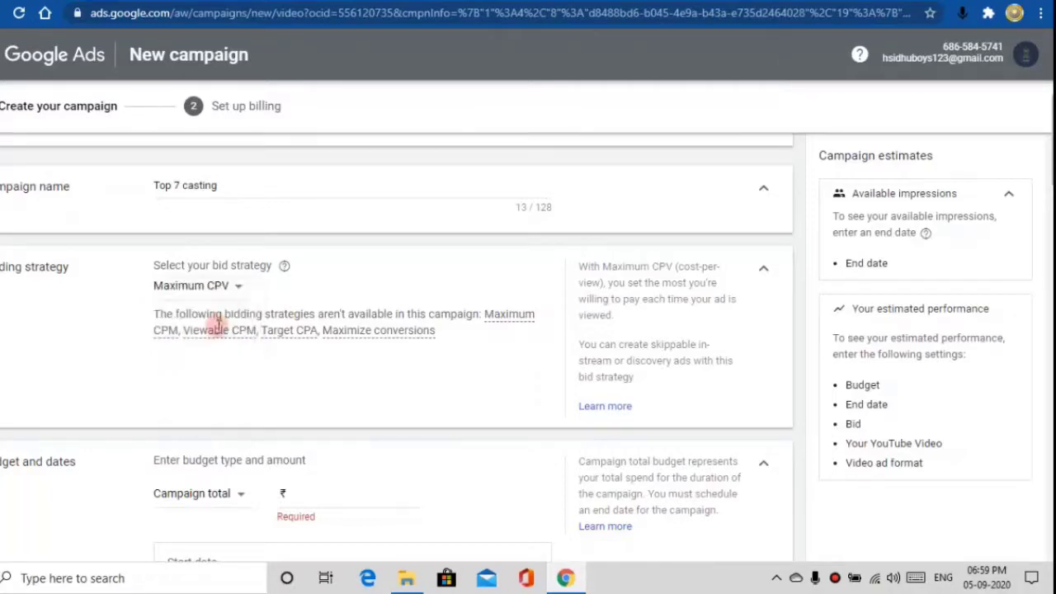
Step: Enter a campaign total budget of ₹50.00
{"action": "scroll", "coordinate": [219, 343], "scroll_direction": "down", "scroll_amount": 2}
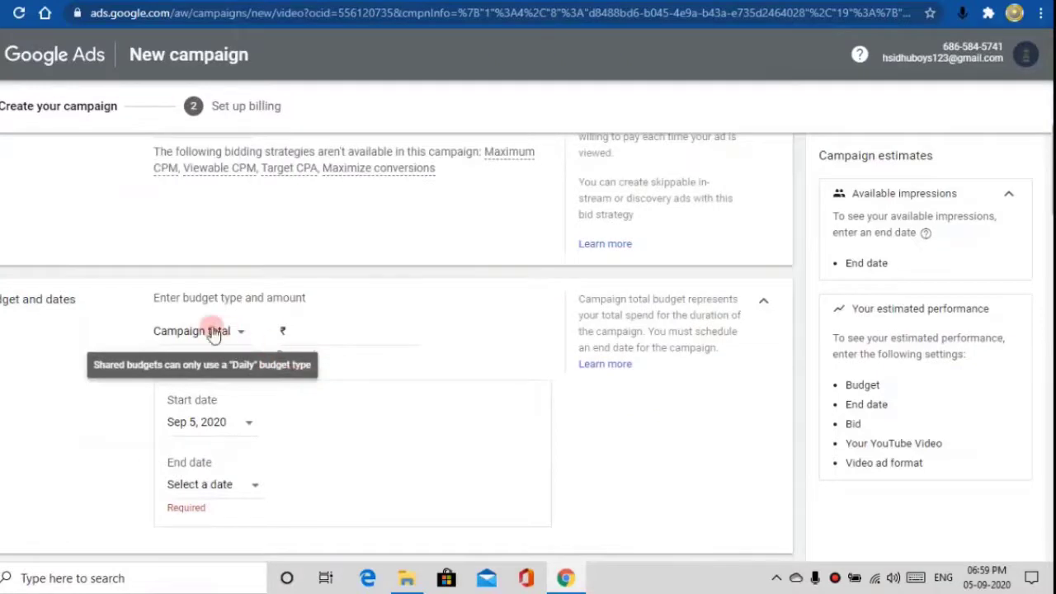
{"action": "left_click", "coordinate": [344, 345]}
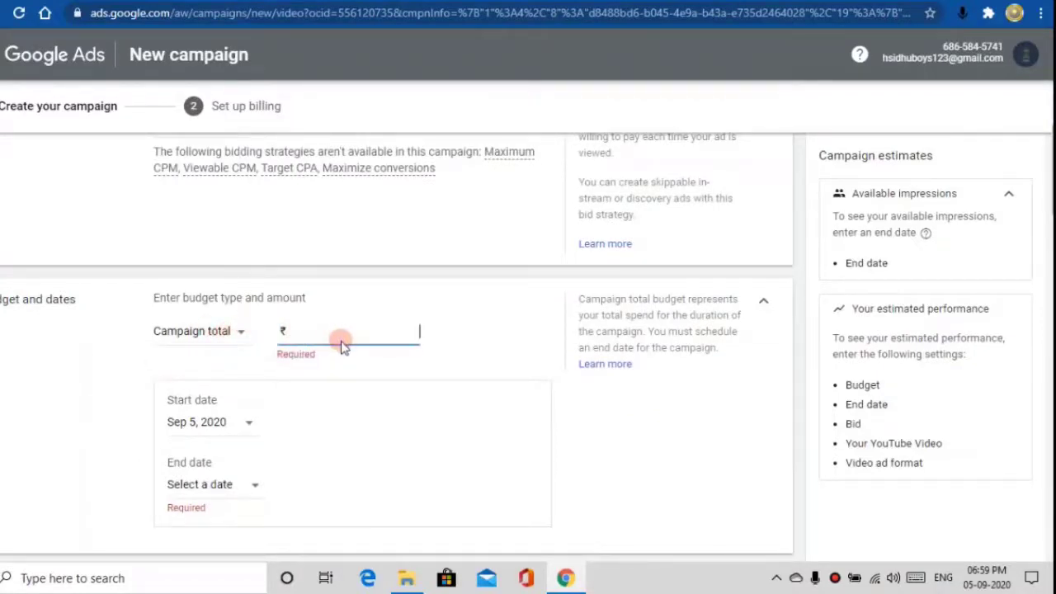
{"action": "type", "text": "50.00"}
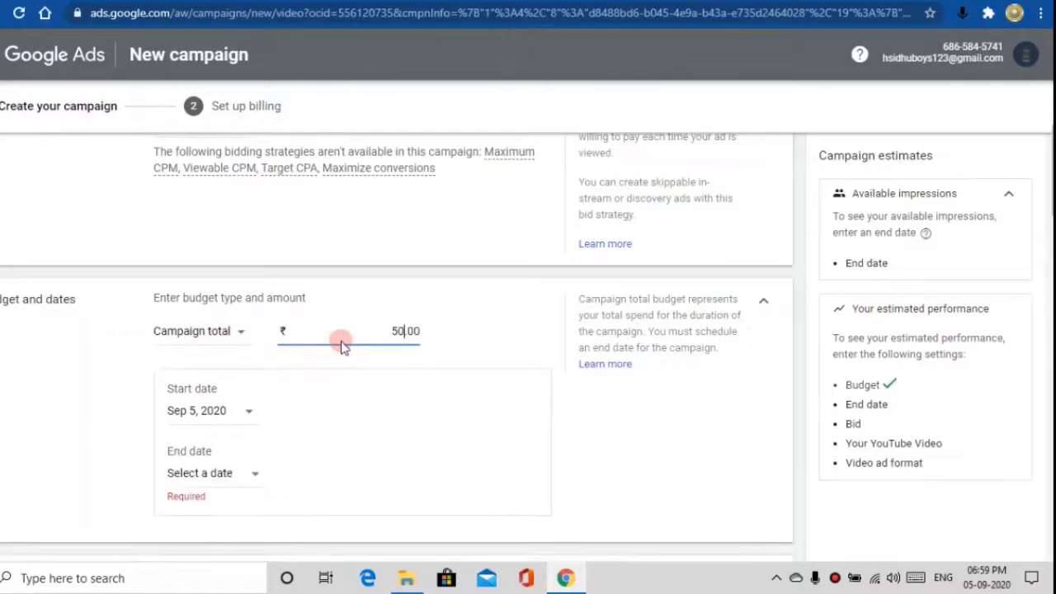
Step: Keep the start date at Sep 5, 2020 and set the campaign's end date to Sep 25, 2020
{"action": "scroll", "coordinate": [348, 262], "scroll_direction": "down", "scroll_amount": 2}
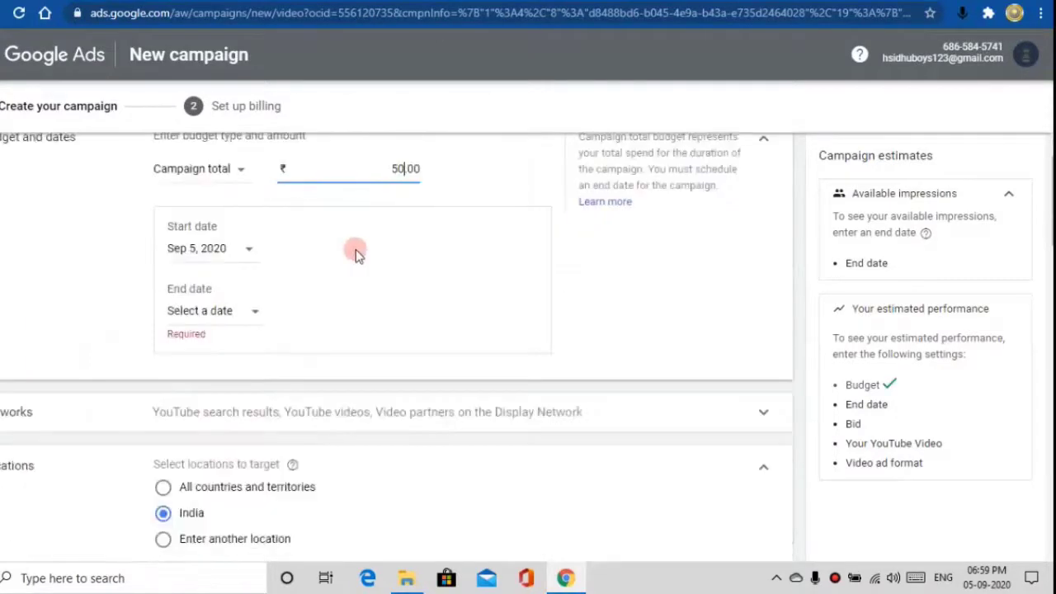
{"action": "left_click", "coordinate": [253, 252]}
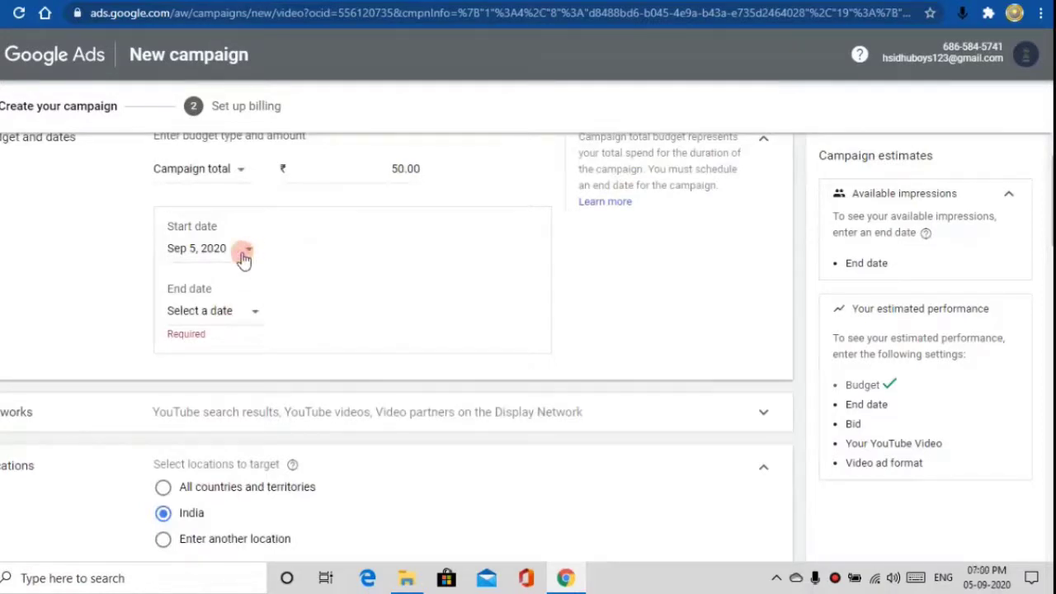
{"action": "left_click", "coordinate": [429, 263]}
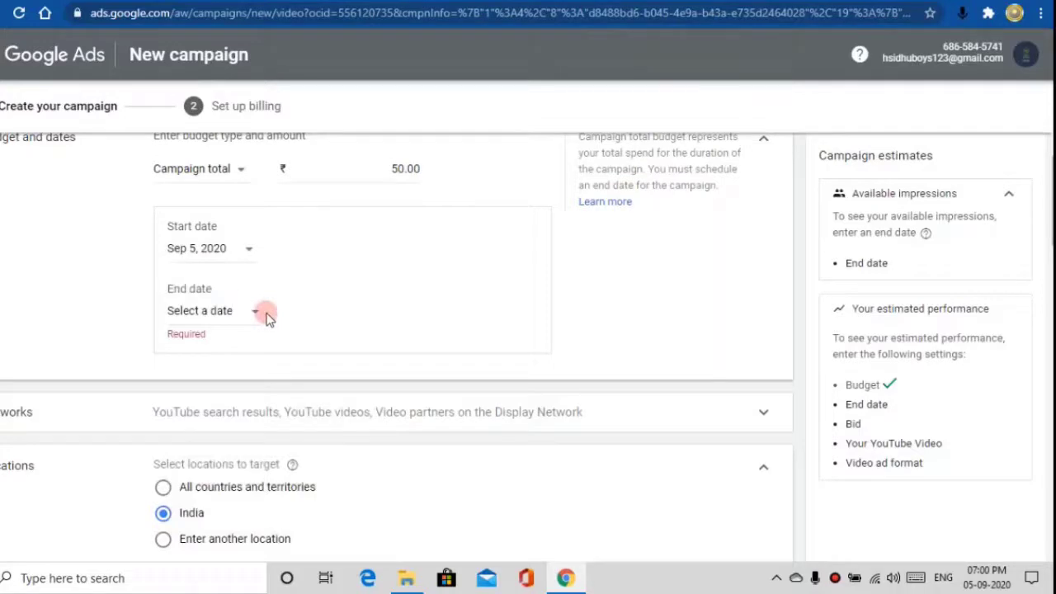
{"action": "left_click", "coordinate": [253, 312]}
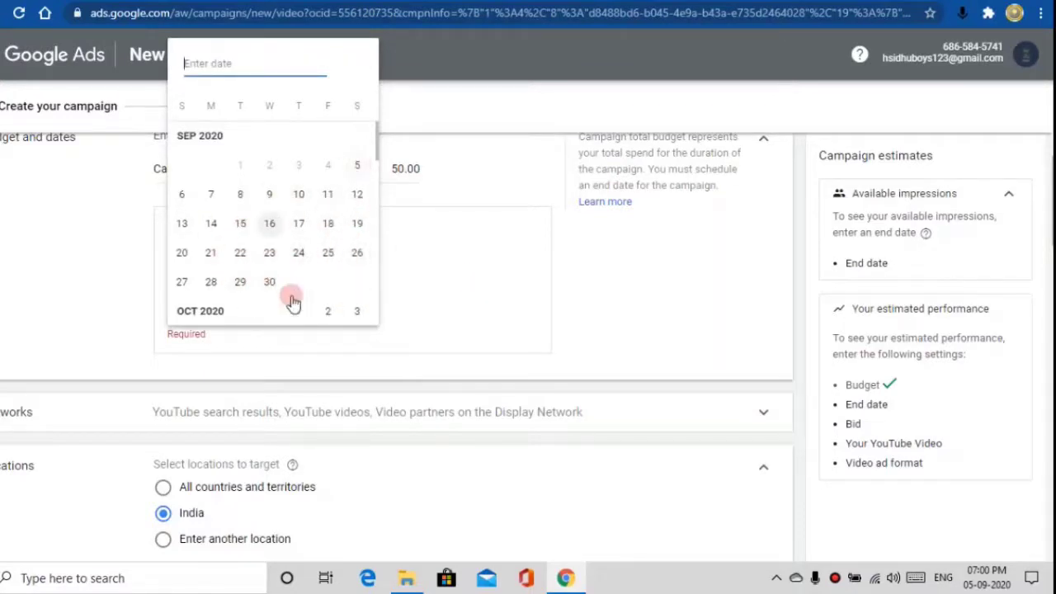
{"action": "left_click", "coordinate": [327, 253]}
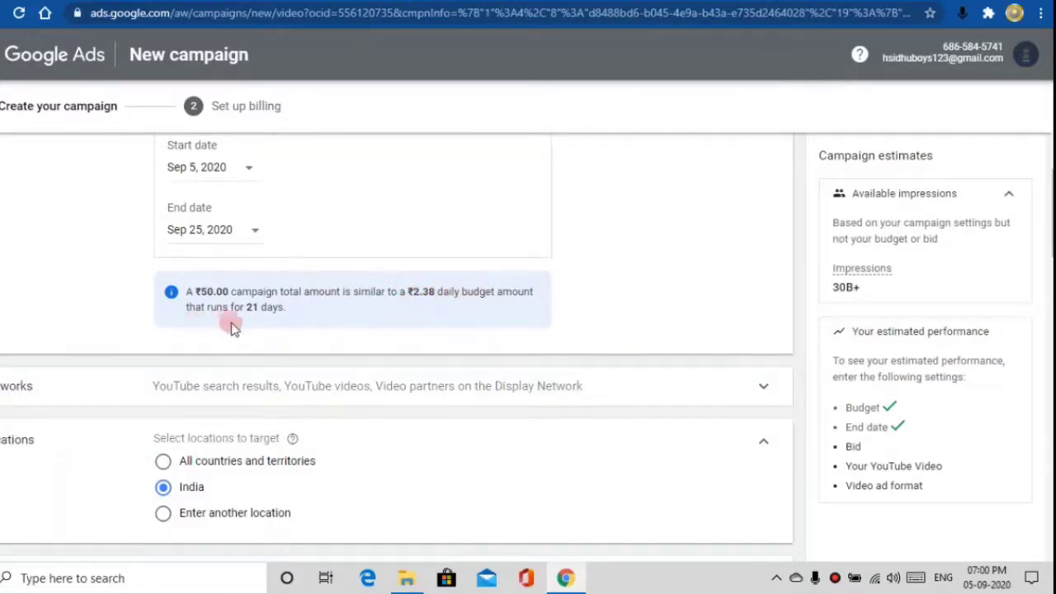
Step: Choose India as the location the campaign targets
{"action": "scroll", "coordinate": [258, 343], "scroll_direction": "down", "scroll_amount": 1}
{"action": "scroll", "coordinate": [404, 385], "scroll_direction": "down", "scroll_amount": 1}
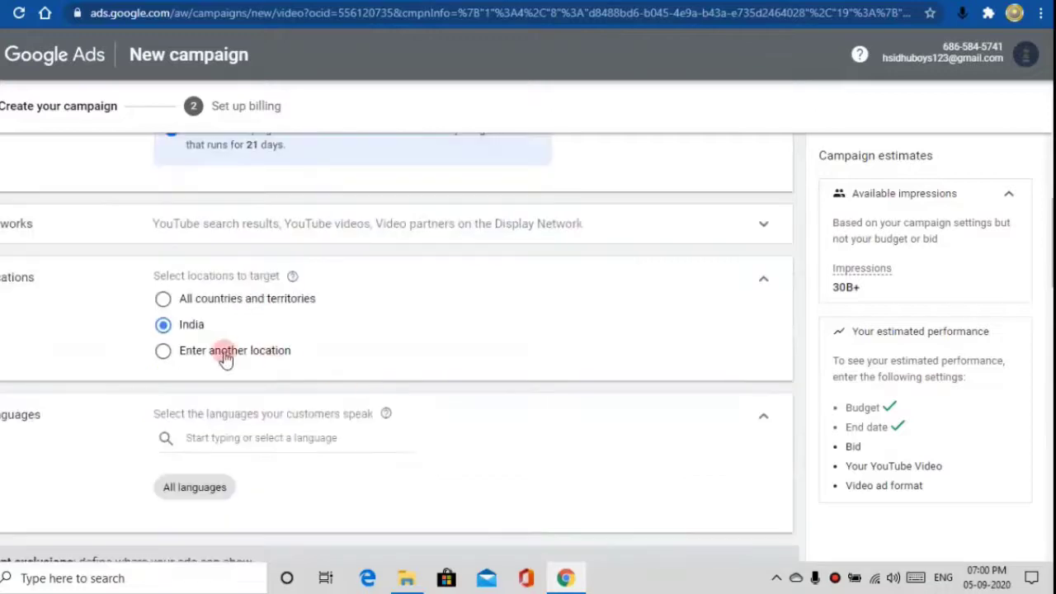
{"action": "left_click", "coordinate": [165, 350]}
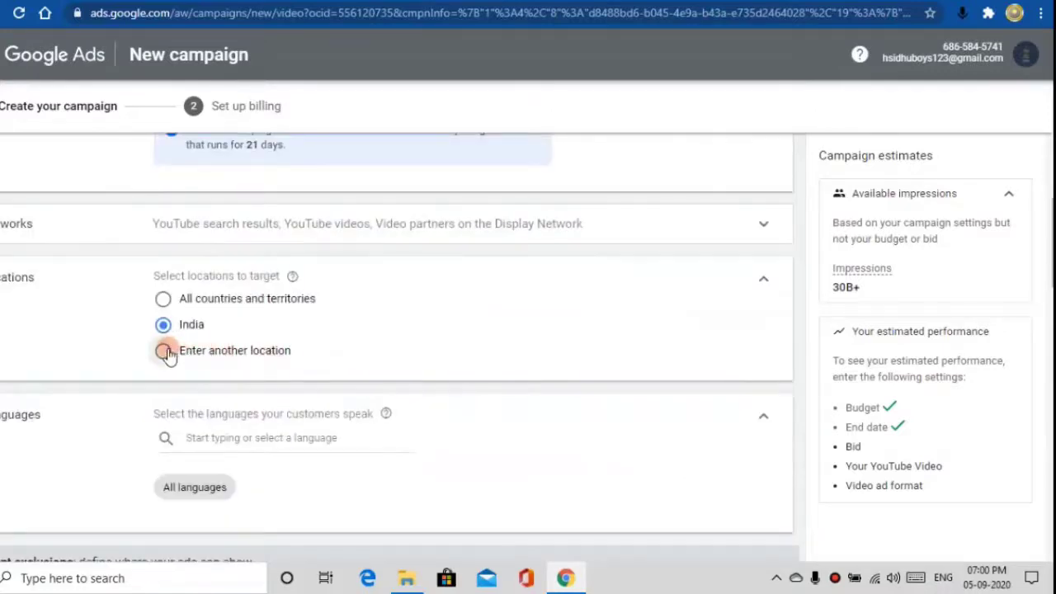
{"action": "left_click", "coordinate": [163, 327]}
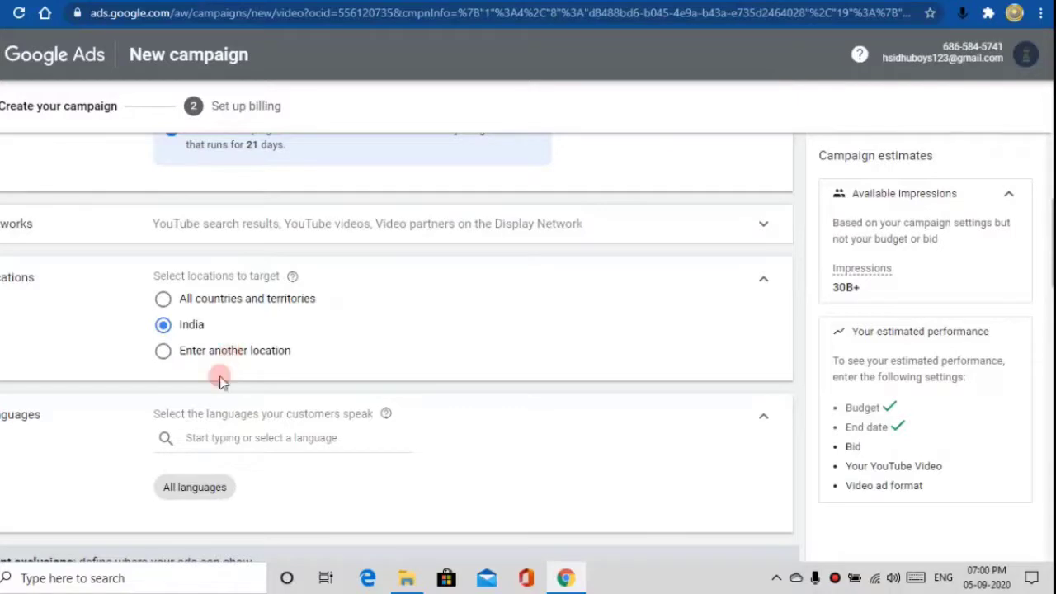
Step: Set English as the customer language for the campaign and close the language list
{"action": "scroll", "coordinate": [223, 425], "scroll_direction": "down", "scroll_amount": 1}
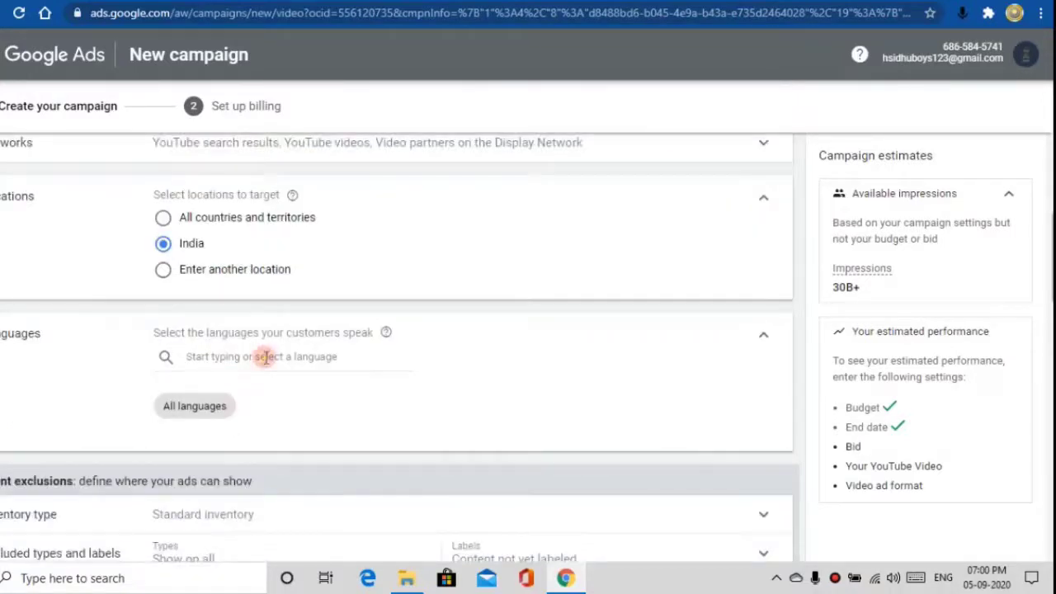
{"action": "left_click", "coordinate": [264, 357]}
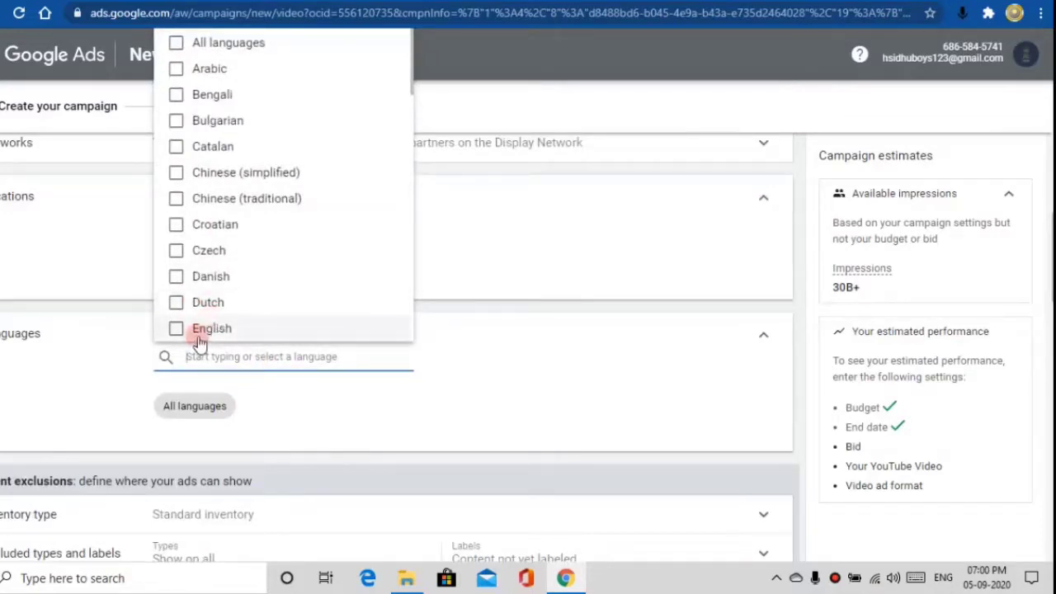
{"action": "left_click", "coordinate": [200, 340]}
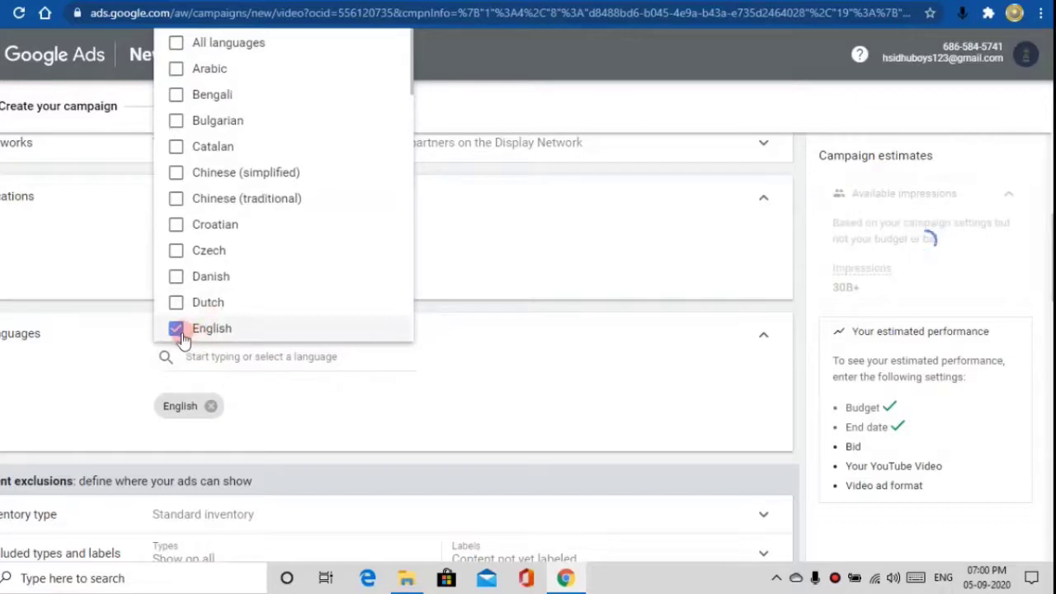
{"action": "scroll", "coordinate": [257, 219], "scroll_direction": "down", "scroll_amount": 3}
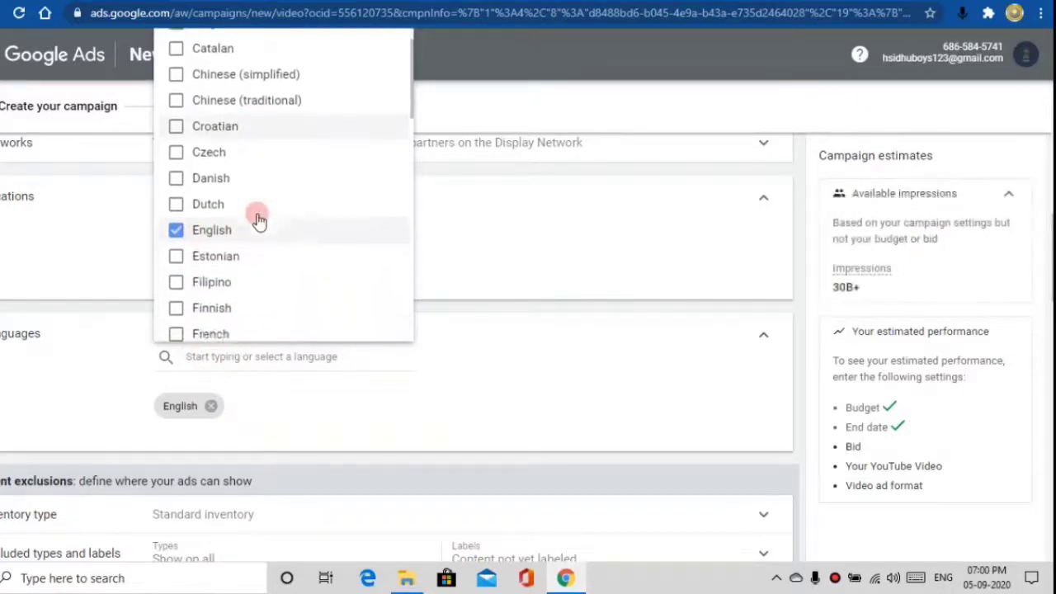
{"action": "scroll", "coordinate": [259, 217], "scroll_direction": "down", "scroll_amount": 1}
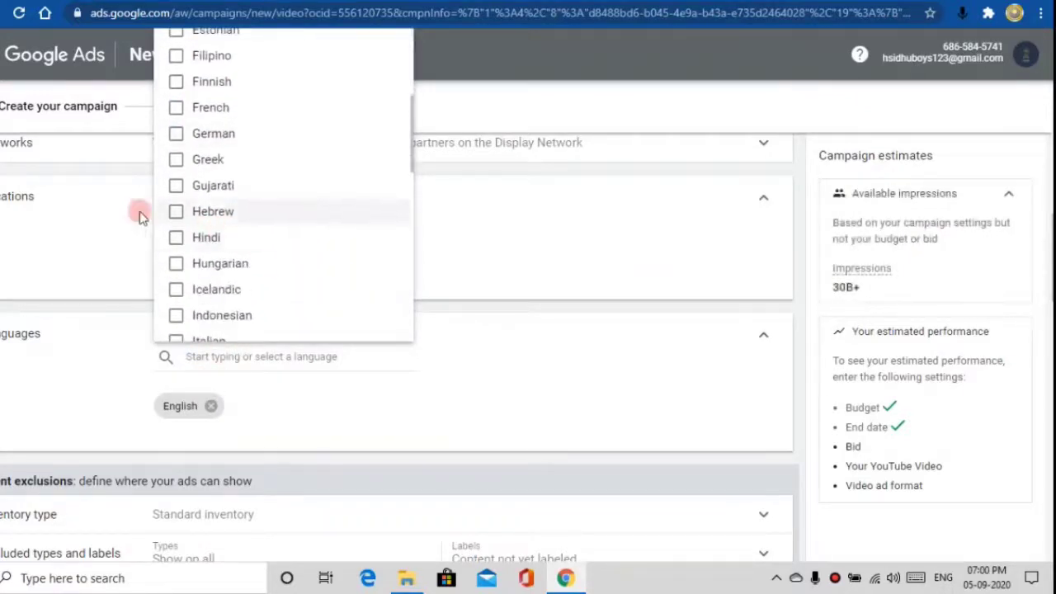
{"action": "scroll", "coordinate": [435, 288], "scroll_direction": "down", "scroll_amount": 2}
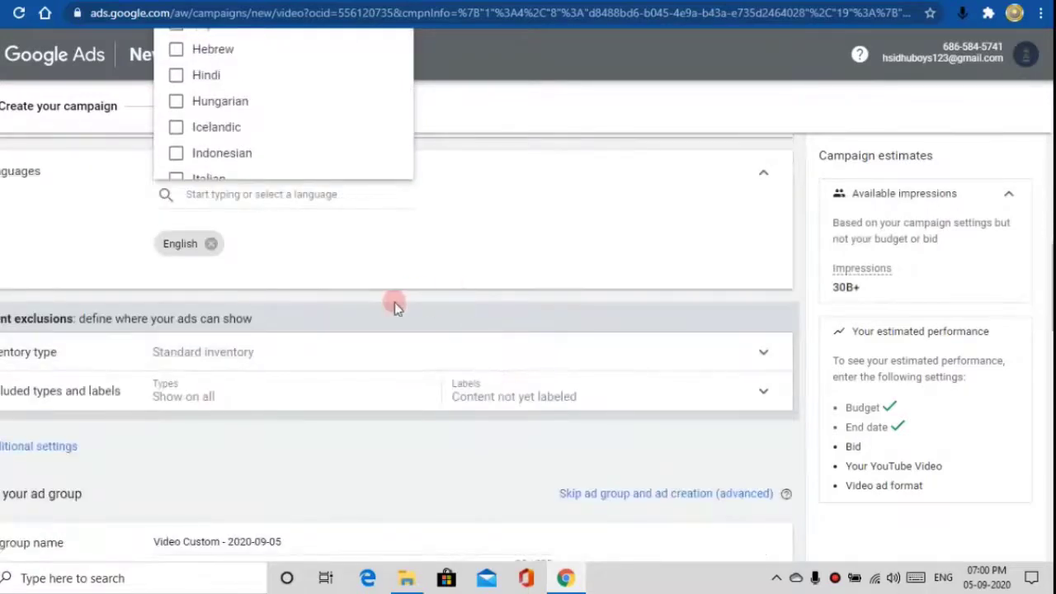
{"action": "scroll", "coordinate": [404, 293], "scroll_direction": "up", "scroll_amount": 2}
{"action": "left_click", "coordinate": [746, 382]}
Step: Set the inventory type under the content exclusions to Expanded inventory
{"action": "scroll", "coordinate": [331, 497], "scroll_direction": "down", "scroll_amount": 1}
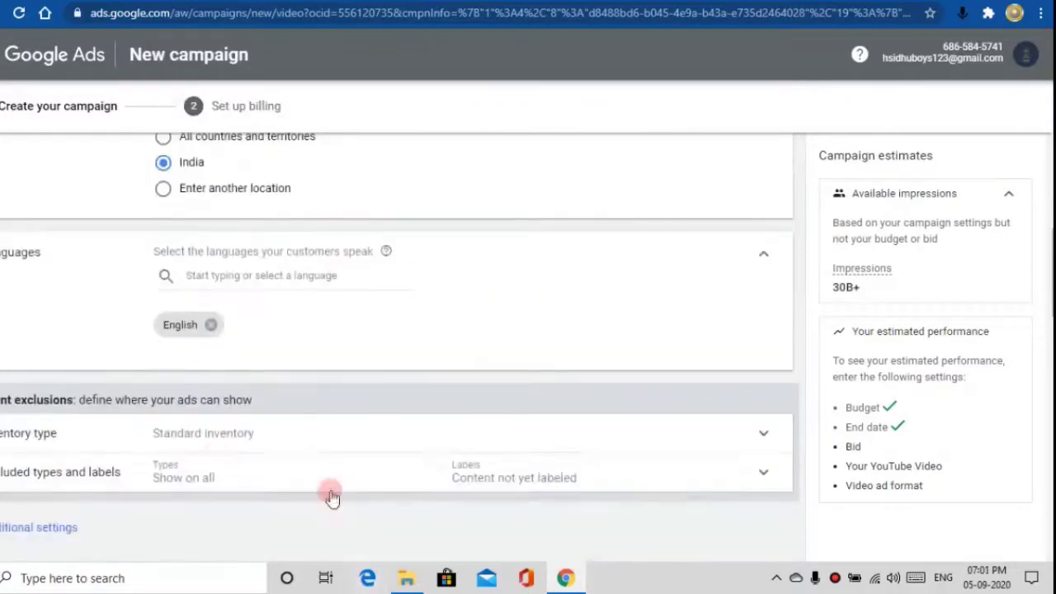
{"action": "scroll", "coordinate": [332, 497], "scroll_direction": "down", "scroll_amount": 2}
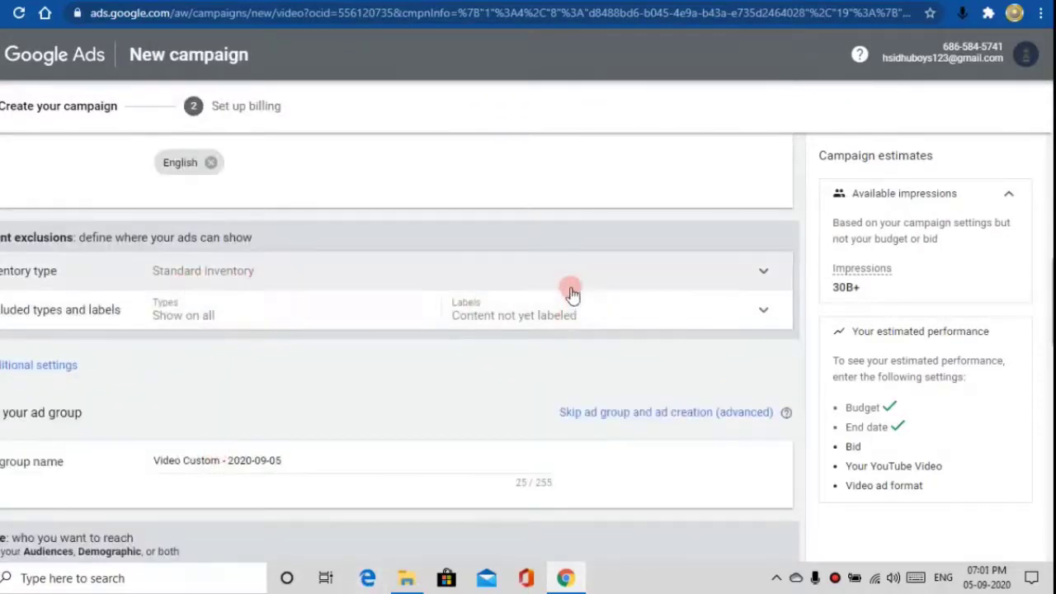
{"action": "left_click", "coordinate": [568, 285]}
{"action": "scroll", "coordinate": [377, 349], "scroll_direction": "down", "scroll_amount": 1}
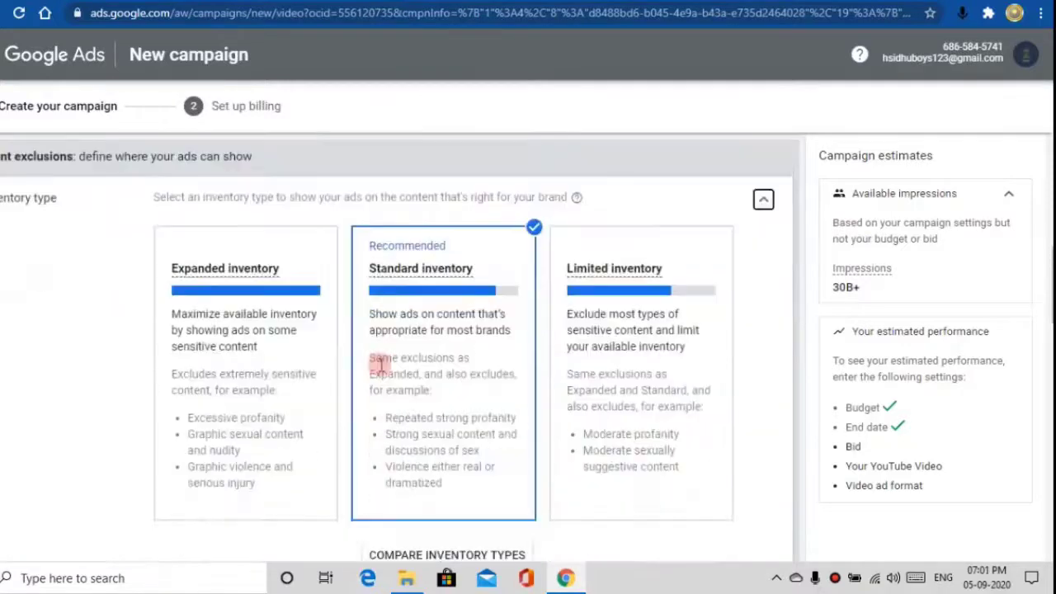
{"action": "left_click", "coordinate": [262, 296]}
{"action": "scroll", "coordinate": [272, 289], "scroll_direction": "down", "scroll_amount": 3}
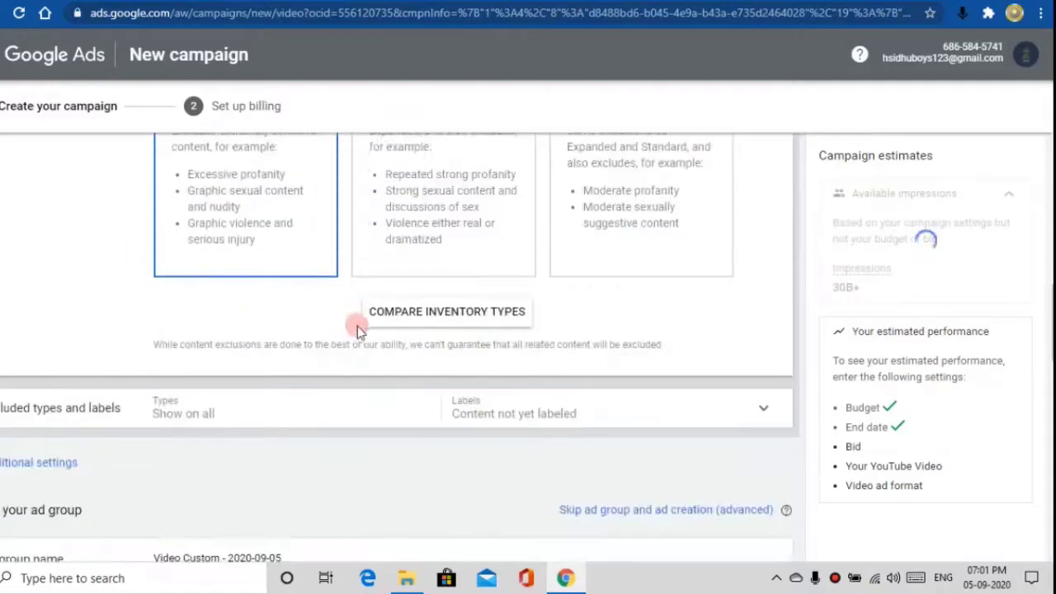
Step: Exclude embedded YouTube videos and live streaming videos from the content types where the ads can show
{"action": "scroll", "coordinate": [357, 326], "scroll_direction": "down", "scroll_amount": 1}
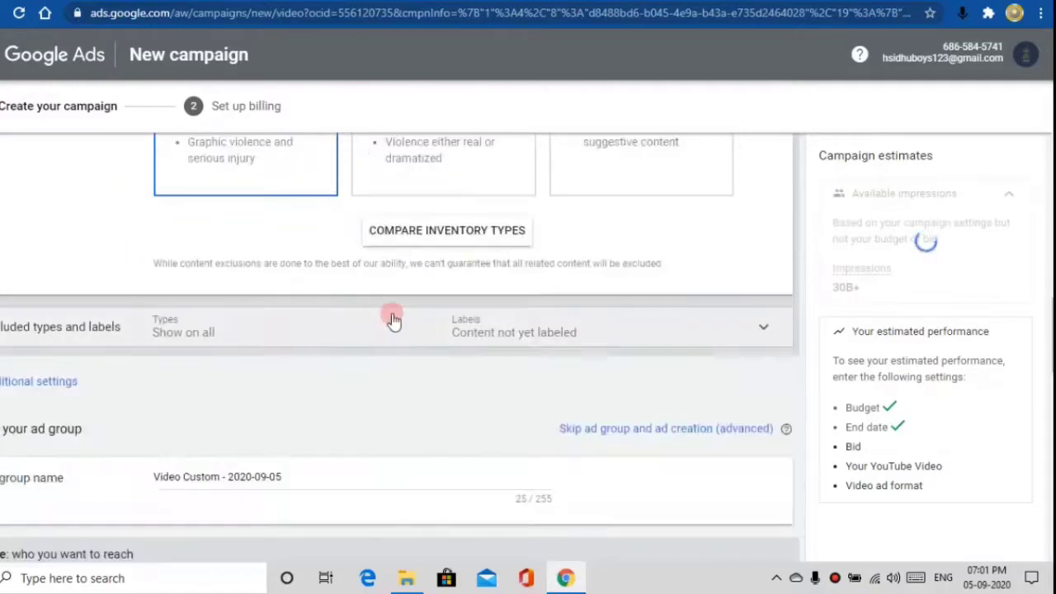
{"action": "left_click", "coordinate": [321, 336]}
{"action": "scroll", "coordinate": [299, 410], "scroll_direction": "down", "scroll_amount": 1}
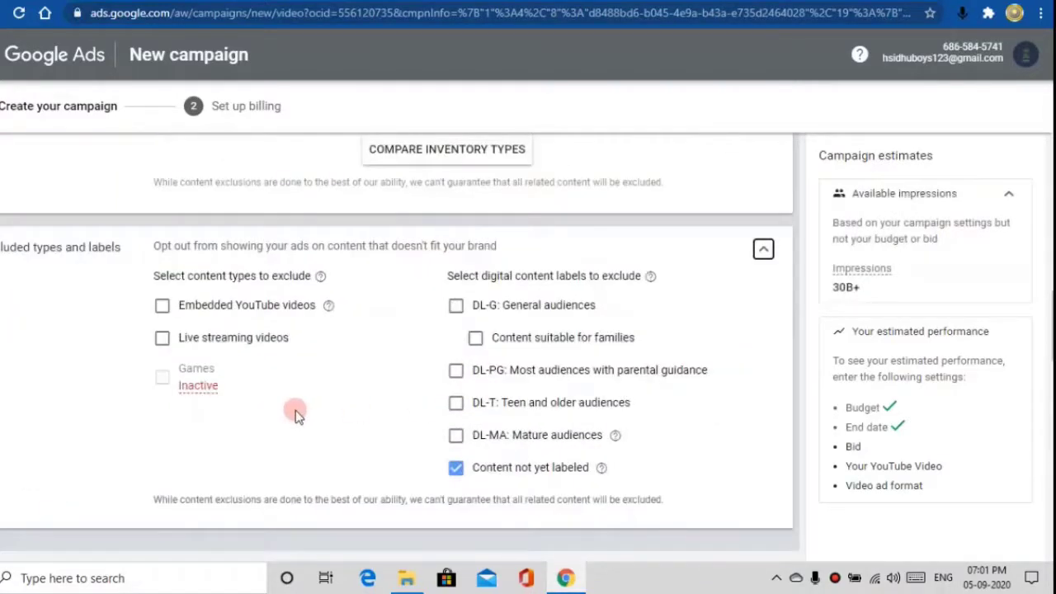
{"action": "left_click", "coordinate": [165, 307]}
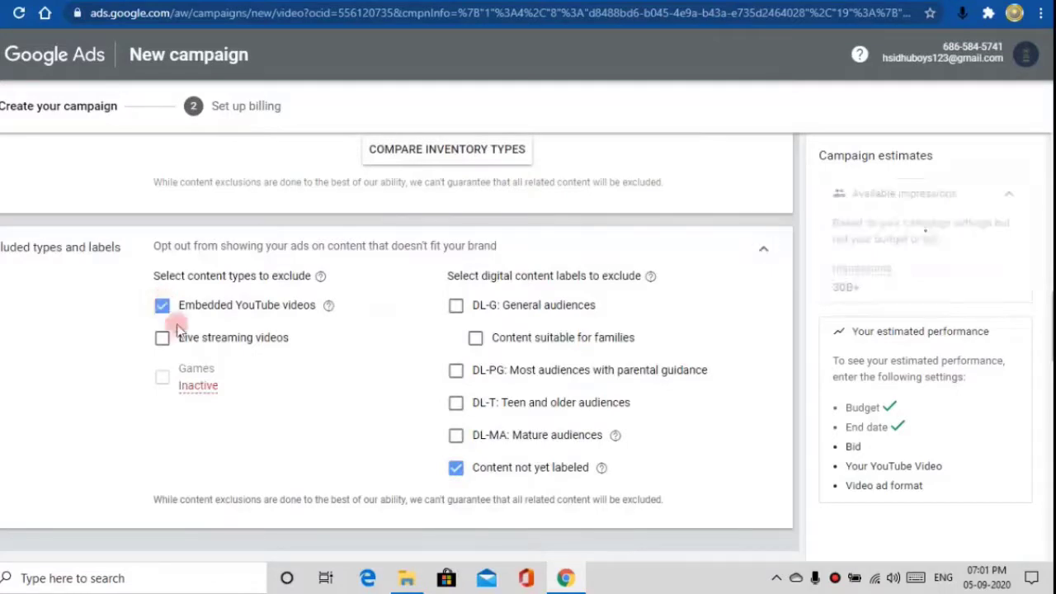
{"action": "left_click", "coordinate": [165, 337]}
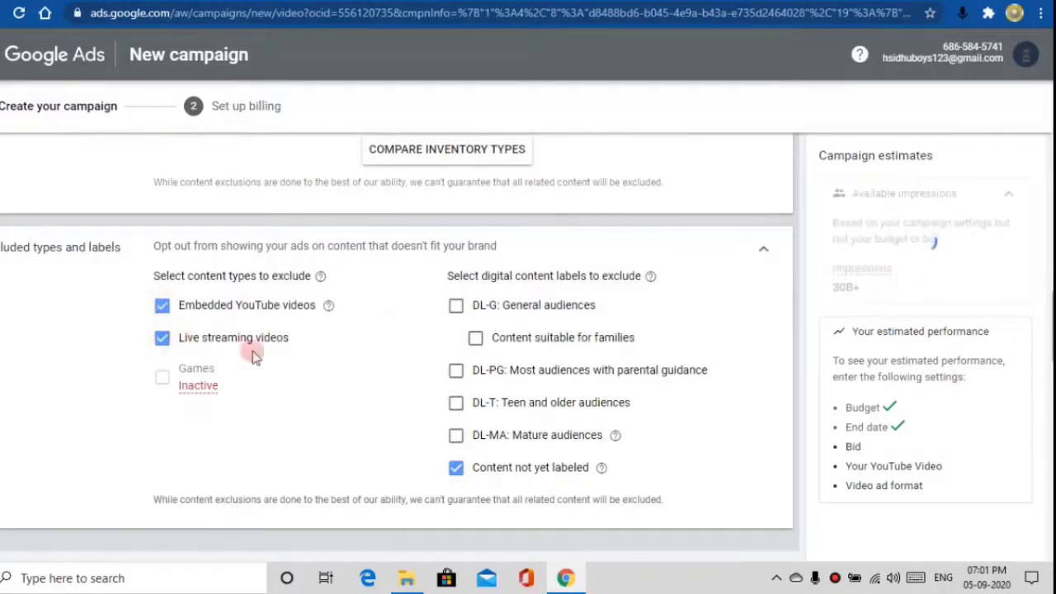
Step: Exclude the digital content labels DL-G, DL-PG and DL-T, leaving DL-MA: Mature audiences unselected
{"action": "left_click", "coordinate": [456, 307]}
{"action": "left_click", "coordinate": [456, 373]}
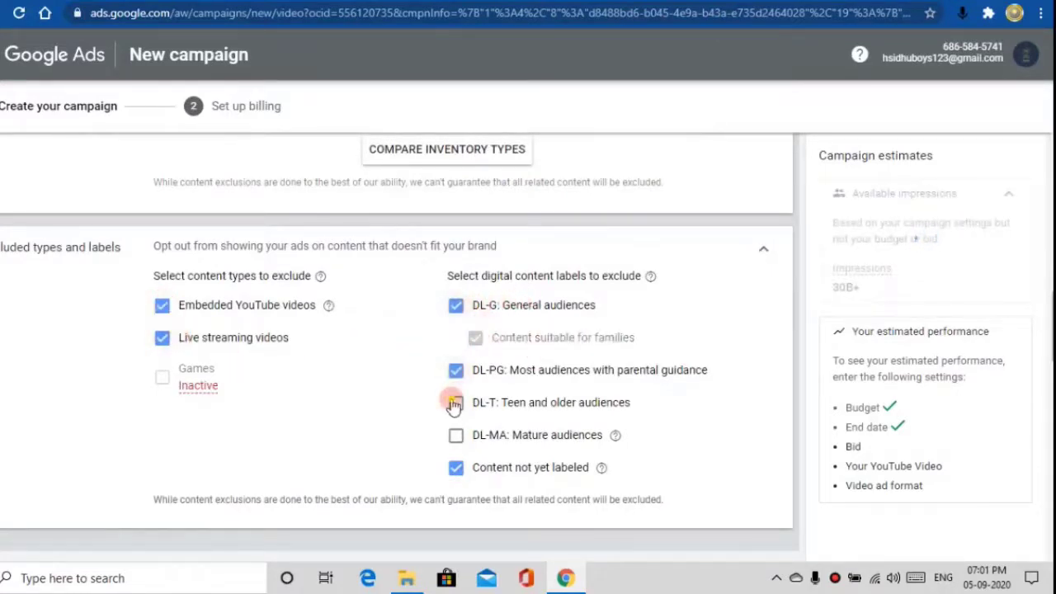
{"action": "left_click", "coordinate": [455, 403]}
{"action": "left_click", "coordinate": [454, 436]}
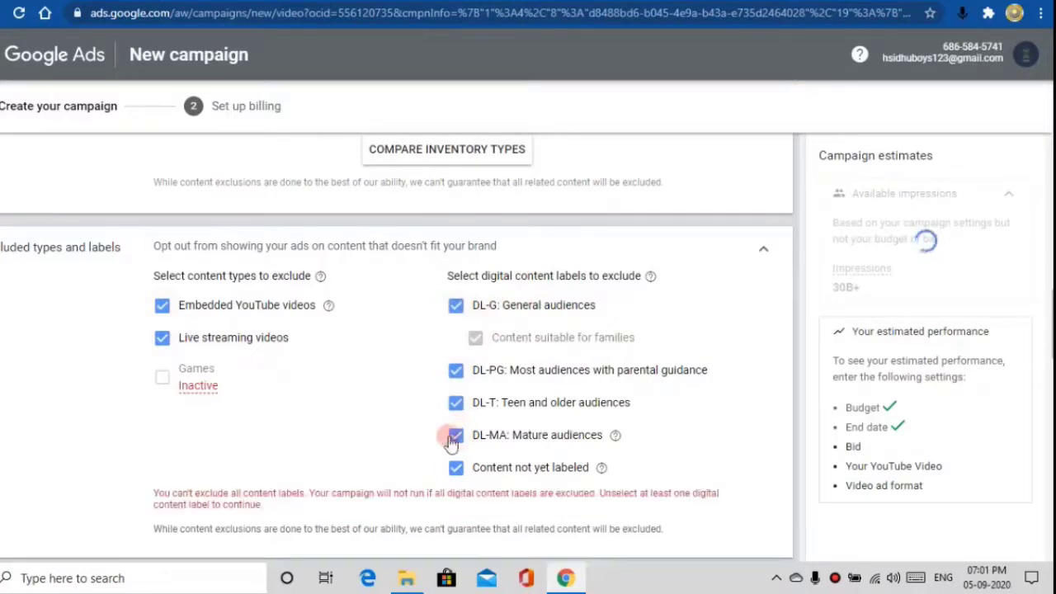
{"action": "left_click", "coordinate": [455, 436]}
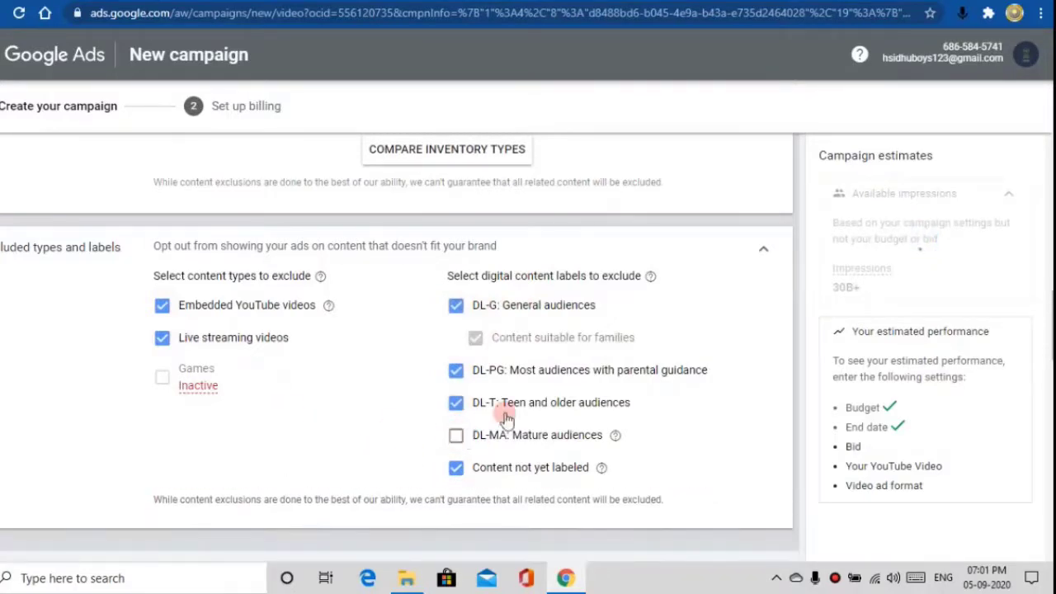
Step: Rename the ad group as "How to earn online by captcha entry job"
{"action": "scroll", "coordinate": [513, 400], "scroll_direction": "down", "scroll_amount": 2}
{"action": "scroll", "coordinate": [507, 396], "scroll_direction": "down", "scroll_amount": 2}
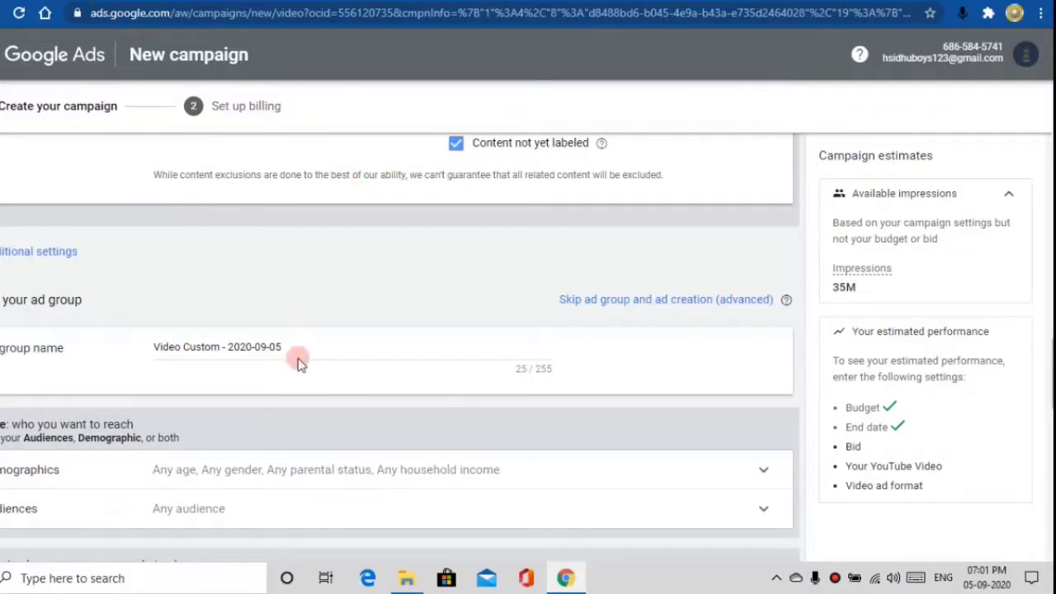
{"action": "scroll", "coordinate": [297, 364], "scroll_direction": "down", "scroll_amount": 1}
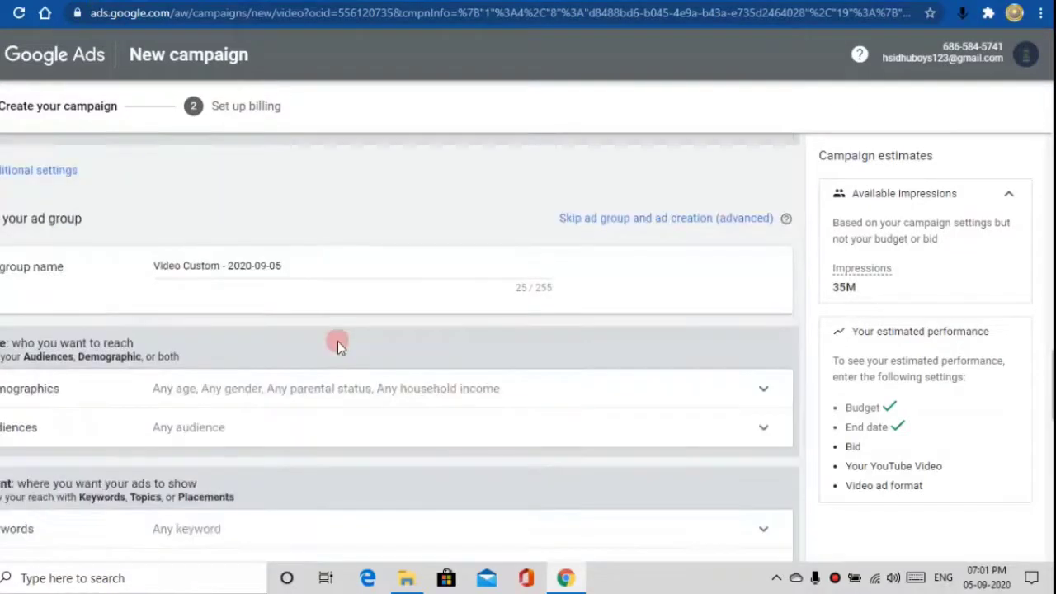
{"action": "left_click", "coordinate": [269, 264]}
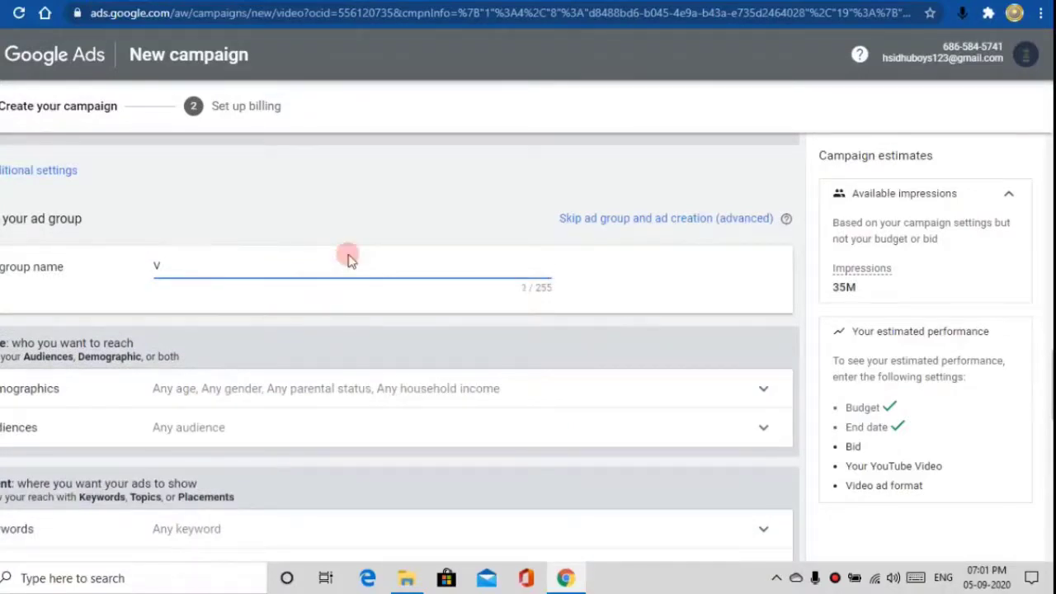
{"action": "key", "text": "BackSpace"}
{"action": "type", "text": "ho"}
{"action": "key", "text": "BackSpace"}
{"action": "type", "text": "Ho"}
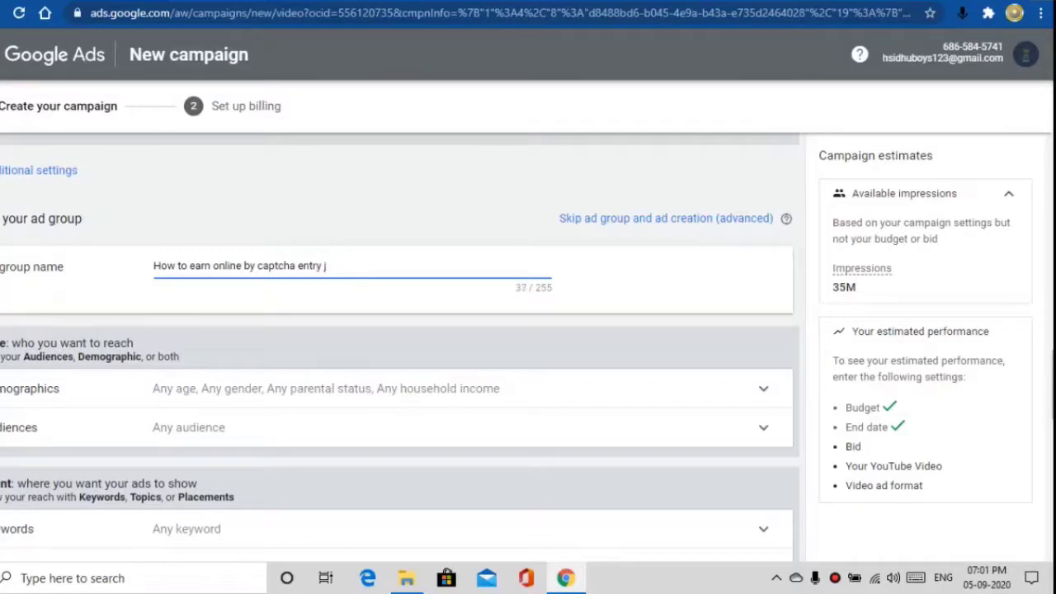
Step: Limit the demographic age targeting to 18 - 24, 25 - 34 and Unknown by deselecting all groups from 35 upward
{"action": "scroll", "coordinate": [1031, 177], "scroll_direction": "down", "scroll_amount": 1}
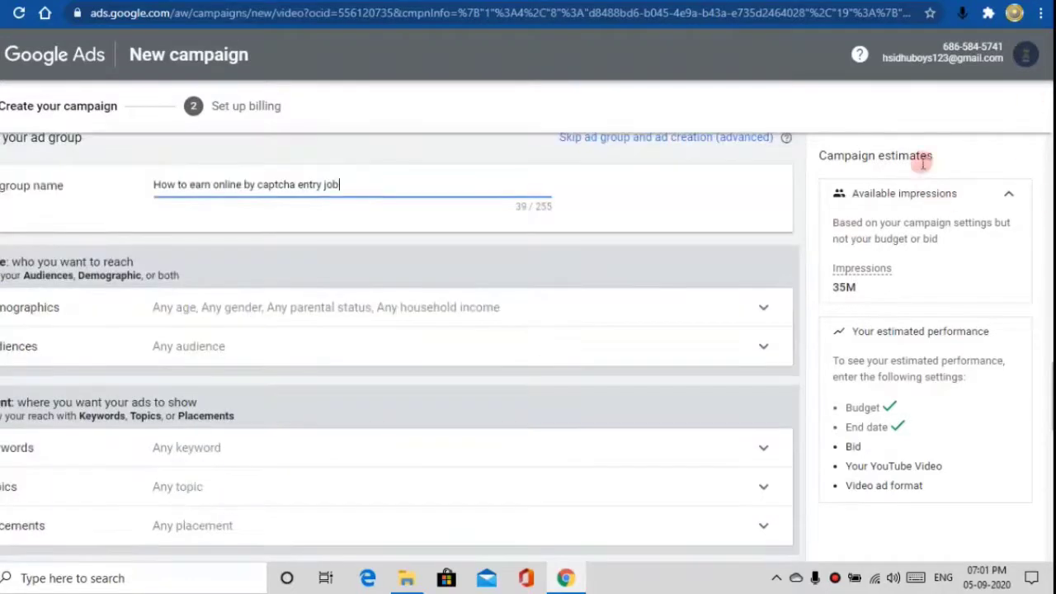
{"action": "left_click", "coordinate": [644, 298]}
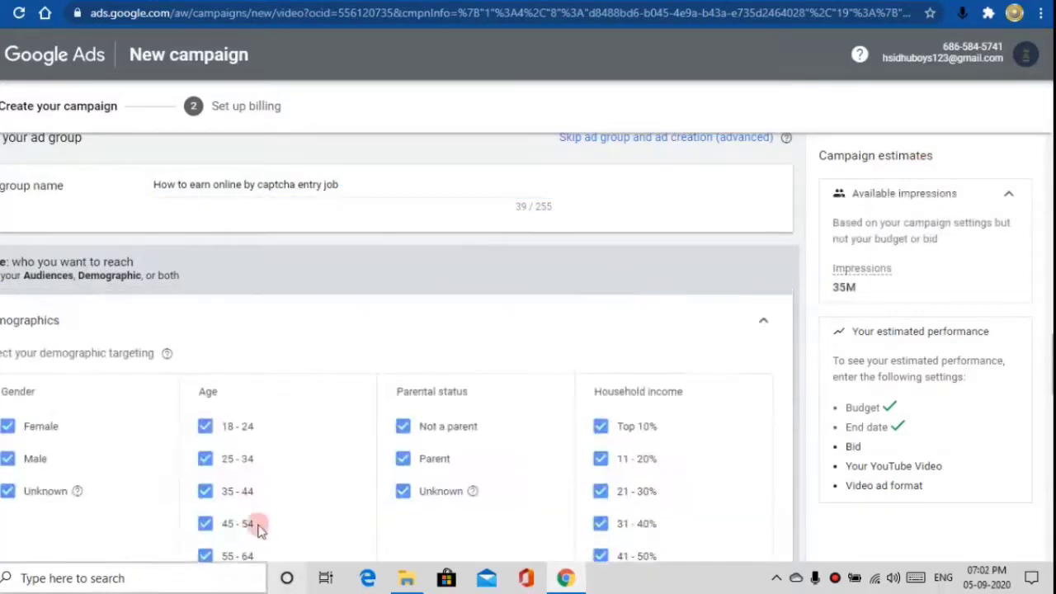
{"action": "scroll", "coordinate": [248, 504], "scroll_direction": "down", "scroll_amount": 2}
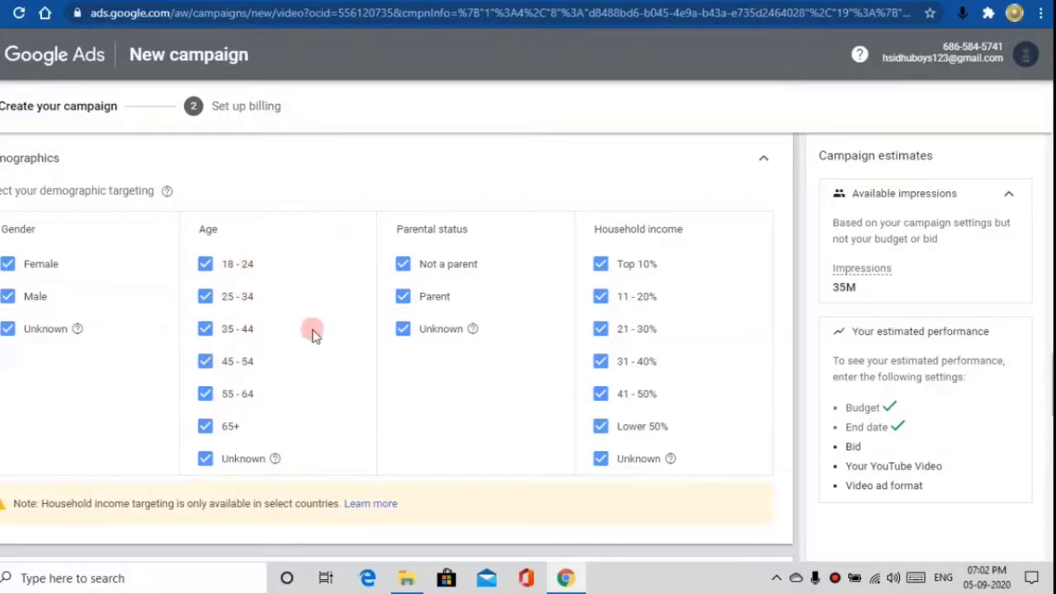
{"action": "left_click", "coordinate": [219, 328]}
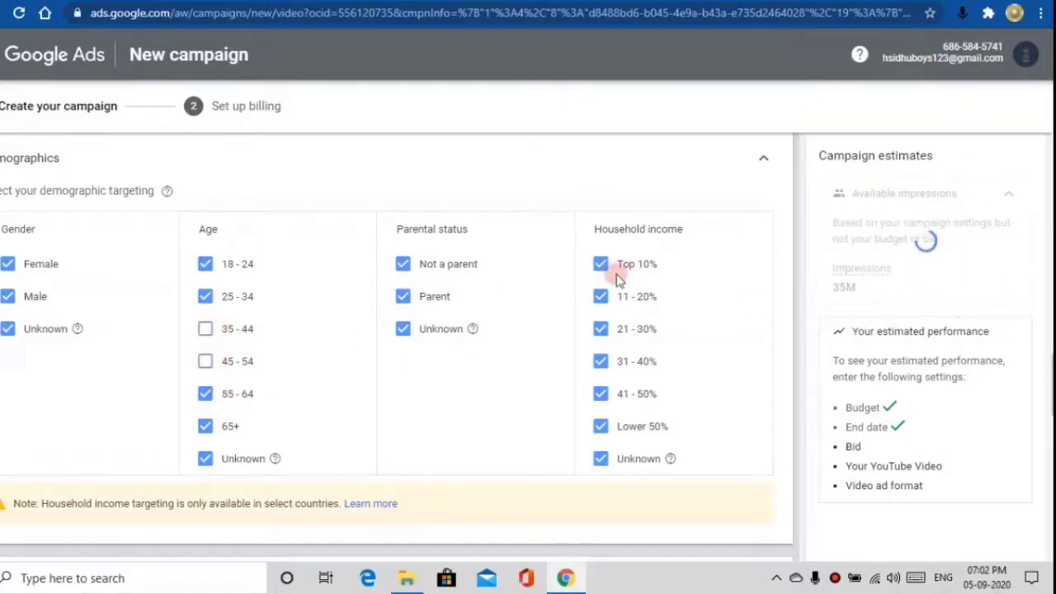
{"action": "left_click", "coordinate": [237, 403]}
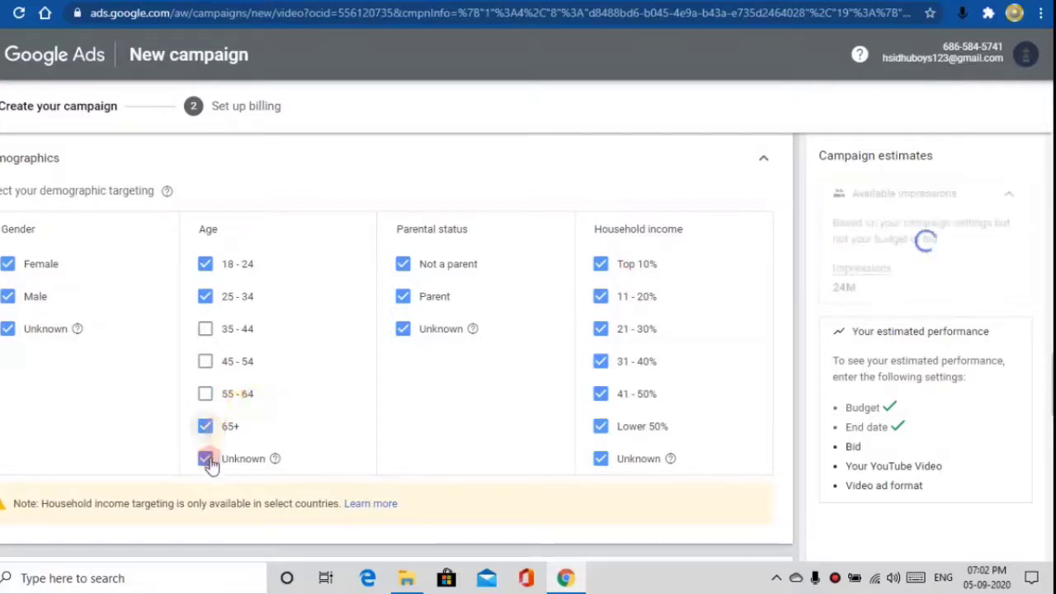
{"action": "left_click", "coordinate": [212, 462]}
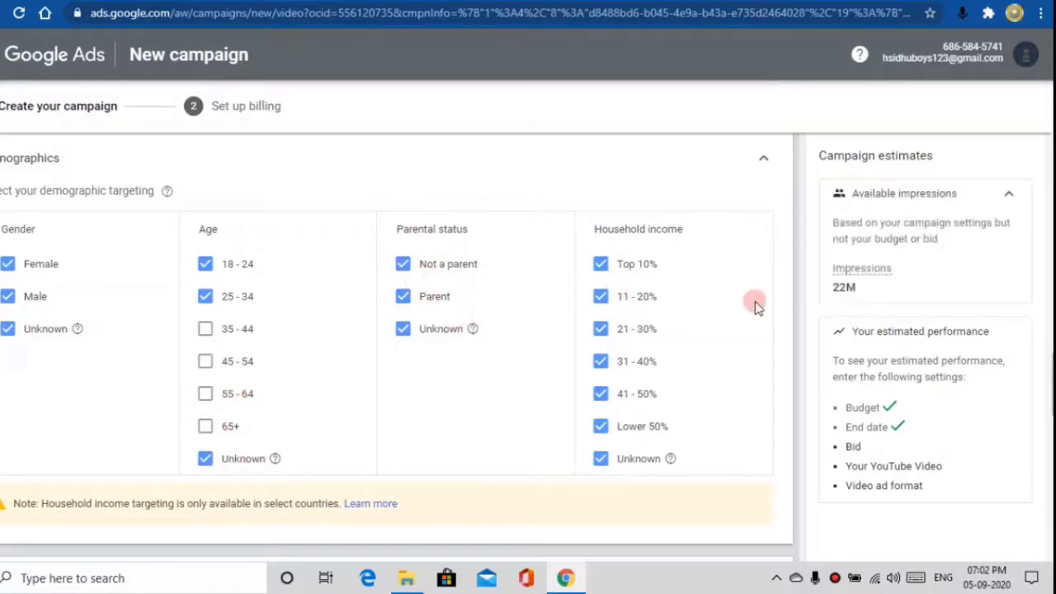
Step: Browse the audiences by interests and habits and add the Technology affinity audience to the targeting
{"action": "scroll", "coordinate": [685, 322], "scroll_direction": "down", "scroll_amount": 4}
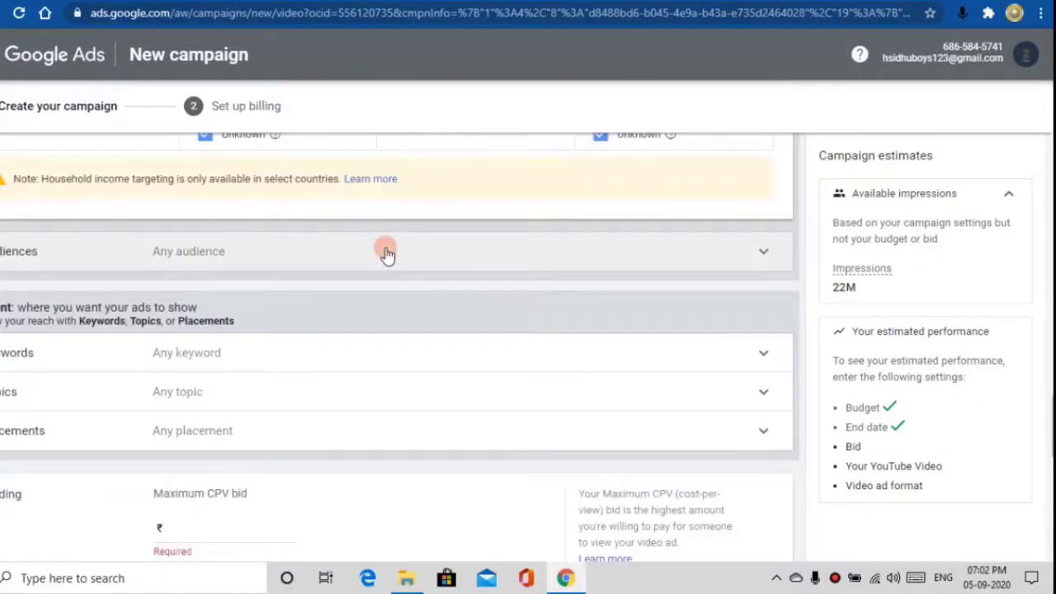
{"action": "left_click", "coordinate": [387, 254]}
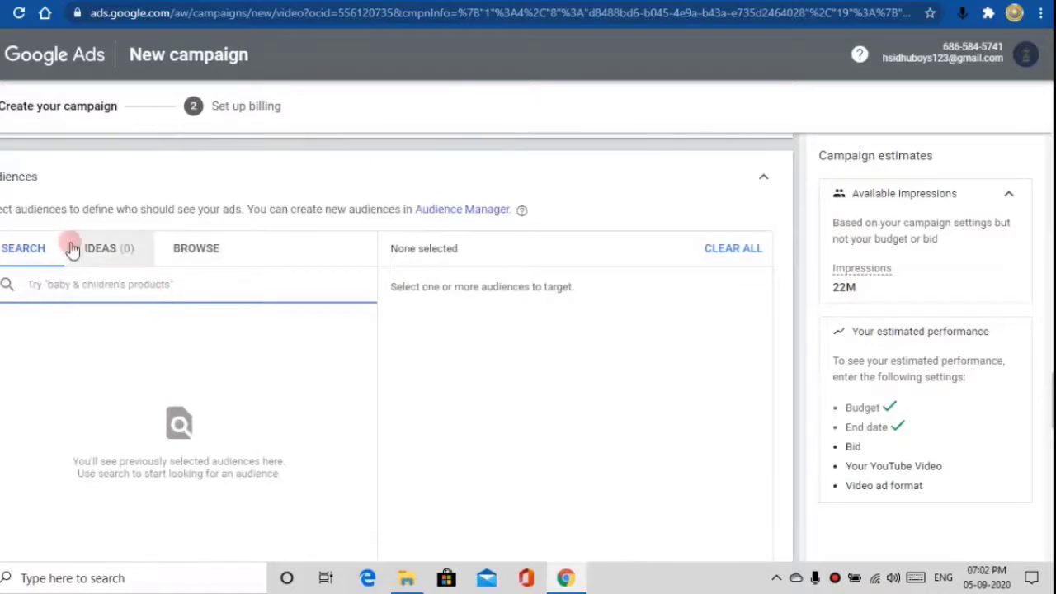
{"action": "left_click", "coordinate": [74, 249]}
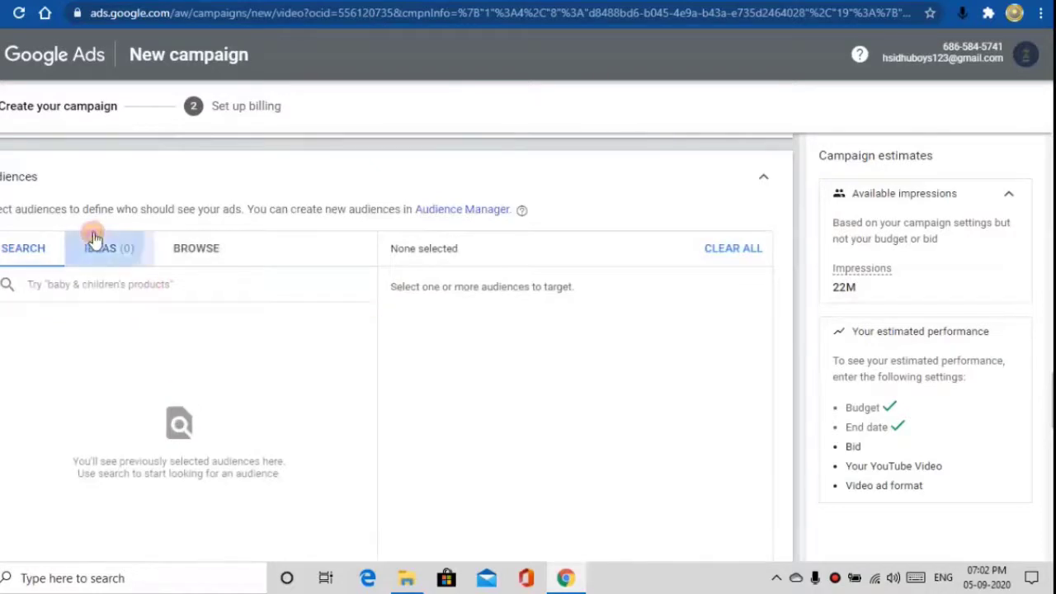
{"action": "left_click", "coordinate": [184, 252]}
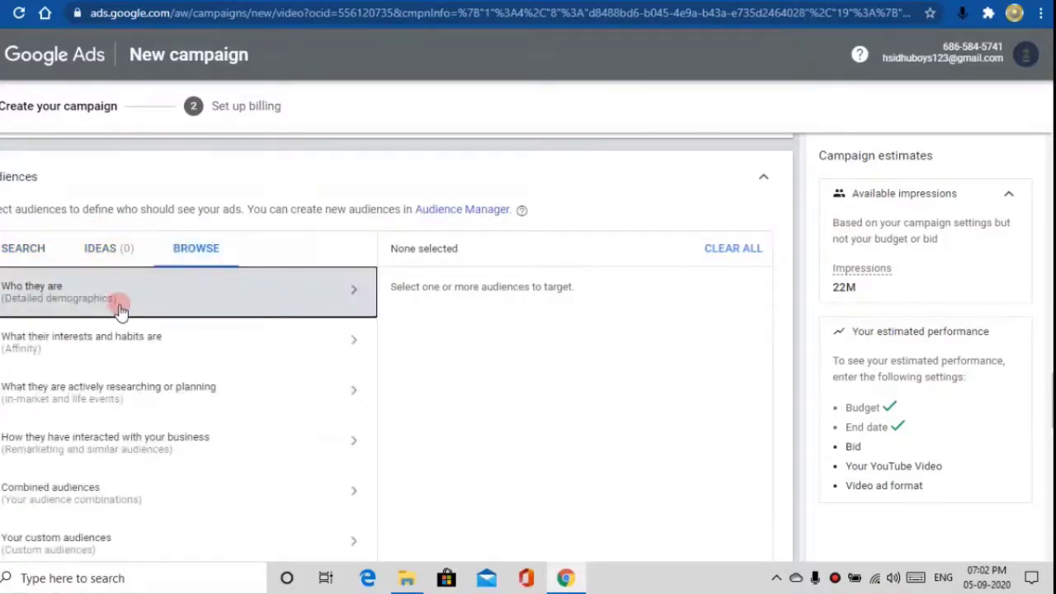
{"action": "scroll", "coordinate": [120, 309], "scroll_direction": "down", "scroll_amount": 1}
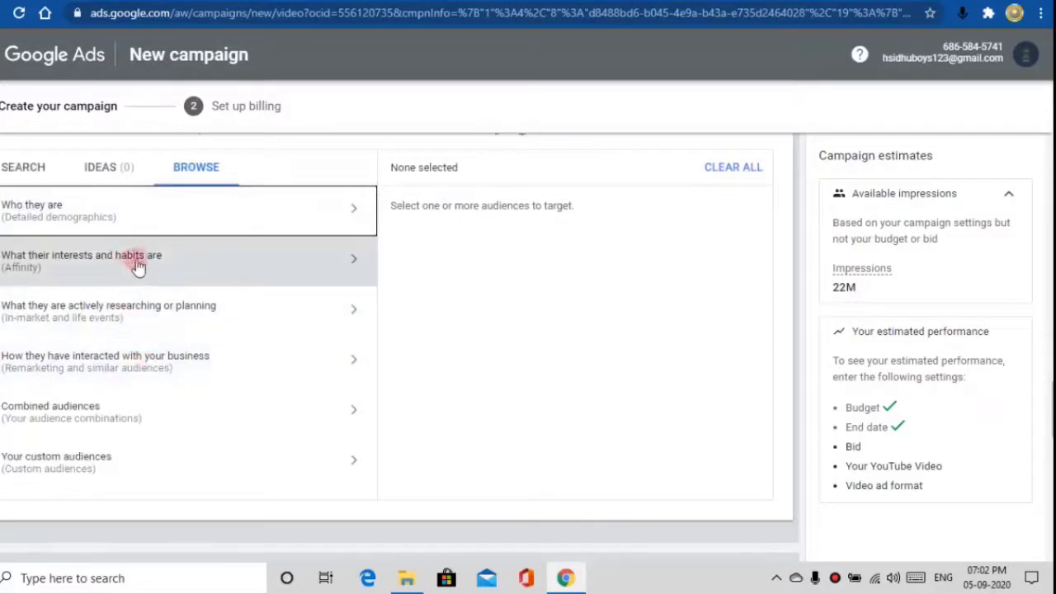
{"action": "left_click", "coordinate": [170, 262]}
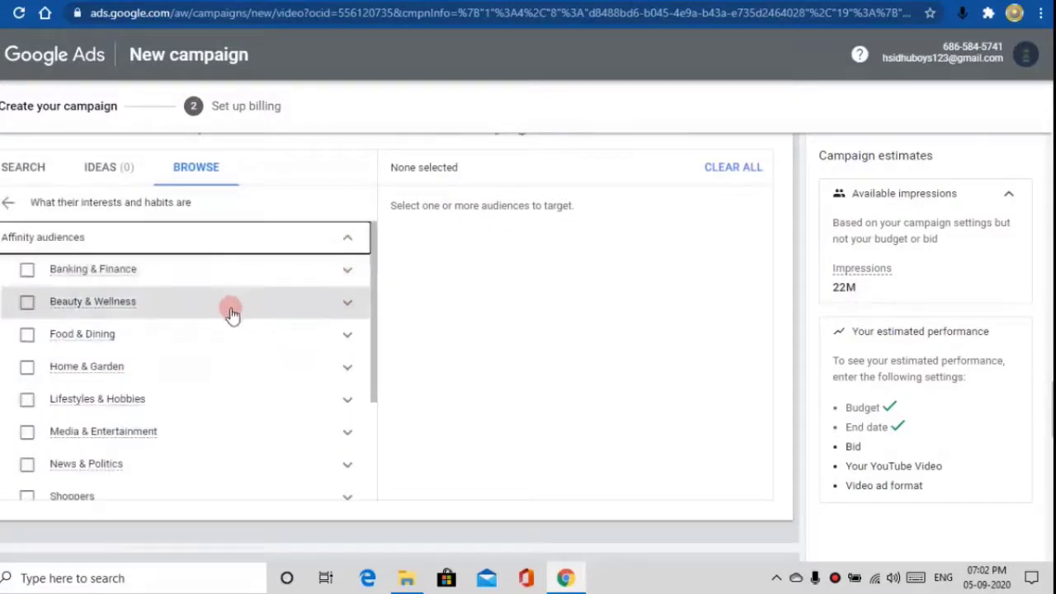
{"action": "scroll", "coordinate": [206, 330], "scroll_direction": "down", "scroll_amount": 1}
{"action": "scroll", "coordinate": [96, 453], "scroll_direction": "down", "scroll_amount": 1}
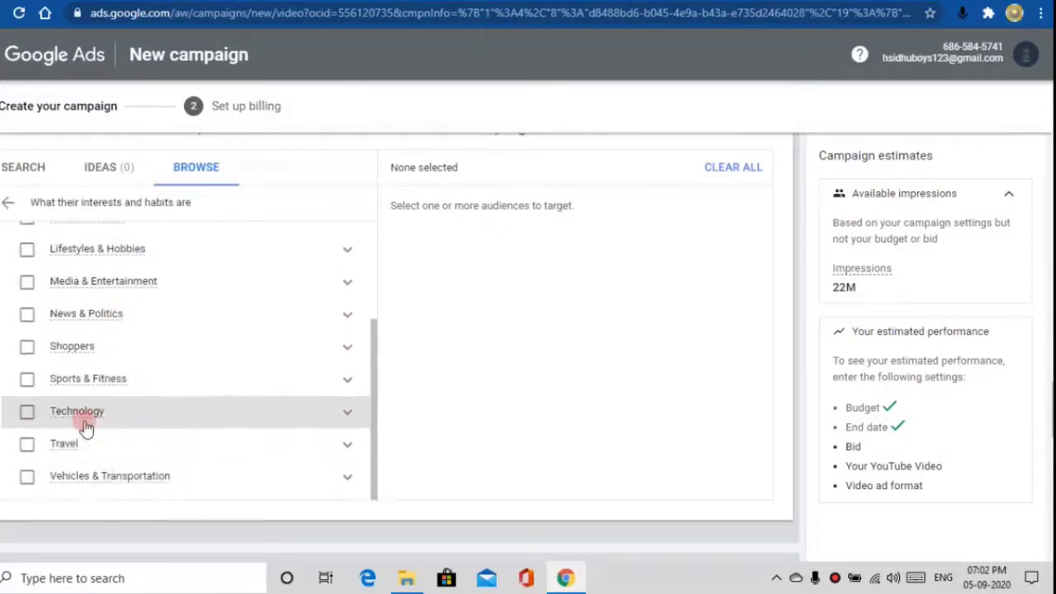
{"action": "left_click", "coordinate": [115, 414]}
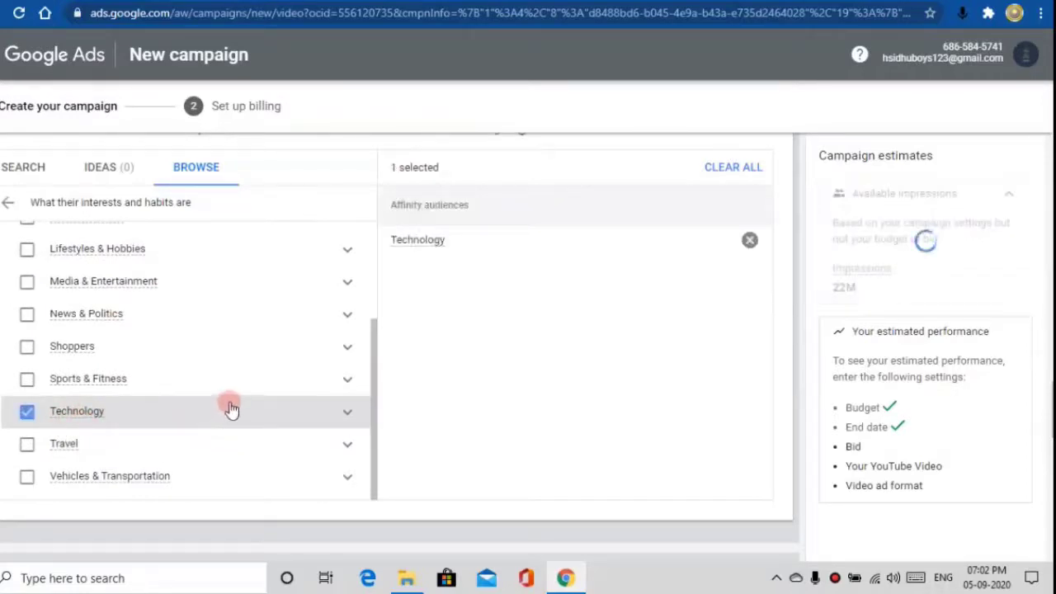
Step: Add the Technology sub-audiences Mobile Enthusiasts, Social Media Enthusiasts and Technophiles to the targeted audiences
{"action": "left_click", "coordinate": [348, 413]}
{"action": "scroll", "coordinate": [82, 436], "scroll_direction": "down", "scroll_amount": 1}
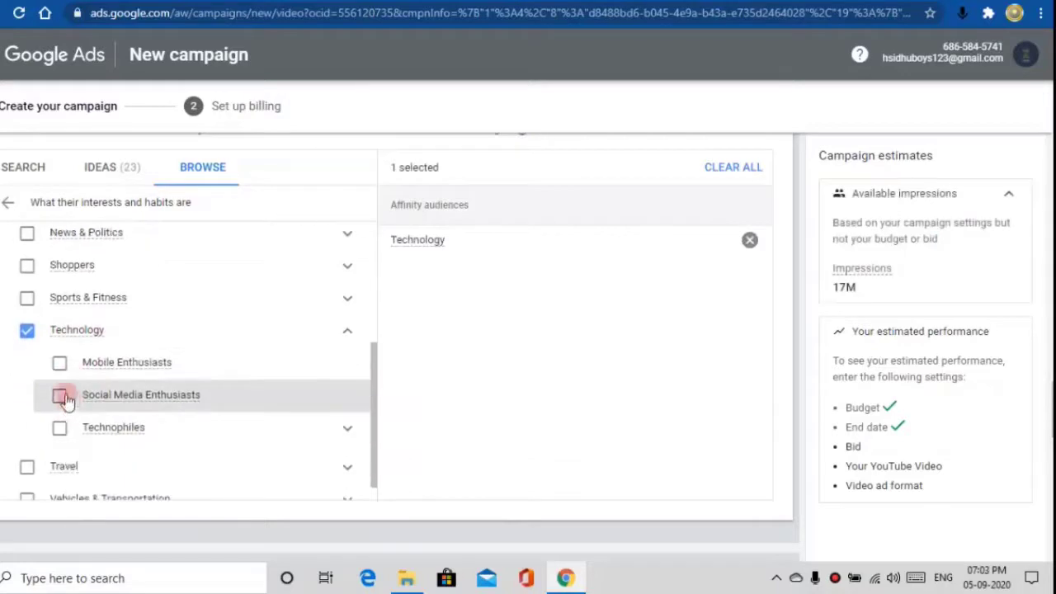
{"action": "left_click", "coordinate": [58, 363]}
{"action": "left_click", "coordinate": [59, 396]}
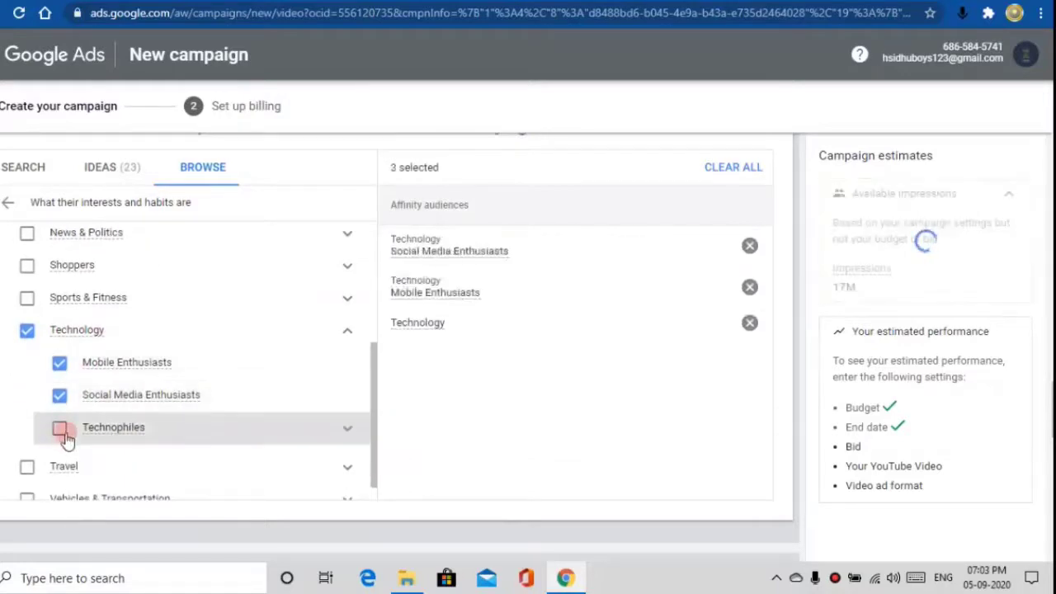
{"action": "left_click", "coordinate": [59, 429]}
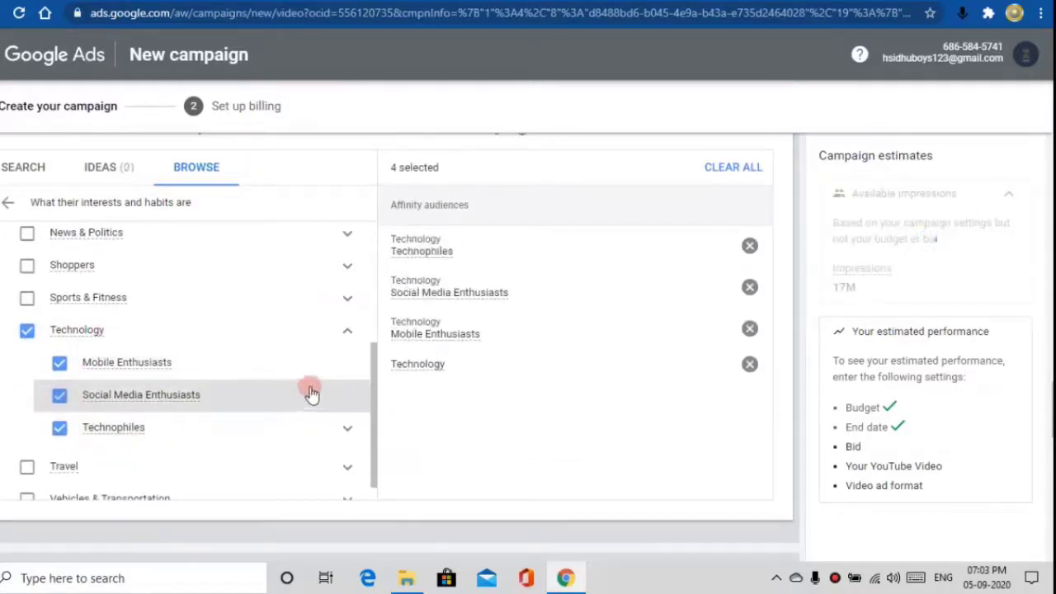
Step: Expand the keyword targeting and review the keyword, topic, placement and maximum CPV bid settings of the ad group
{"action": "scroll", "coordinate": [371, 386], "scroll_direction": "down", "scroll_amount": 1}
{"action": "scroll", "coordinate": [512, 399], "scroll_direction": "down", "scroll_amount": 3}
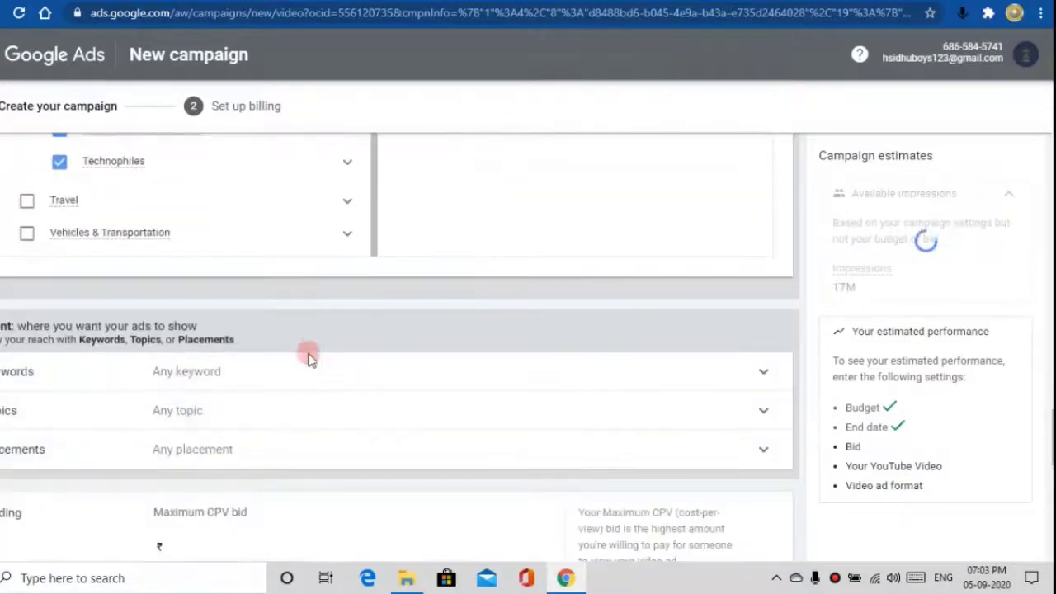
{"action": "left_click", "coordinate": [165, 368]}
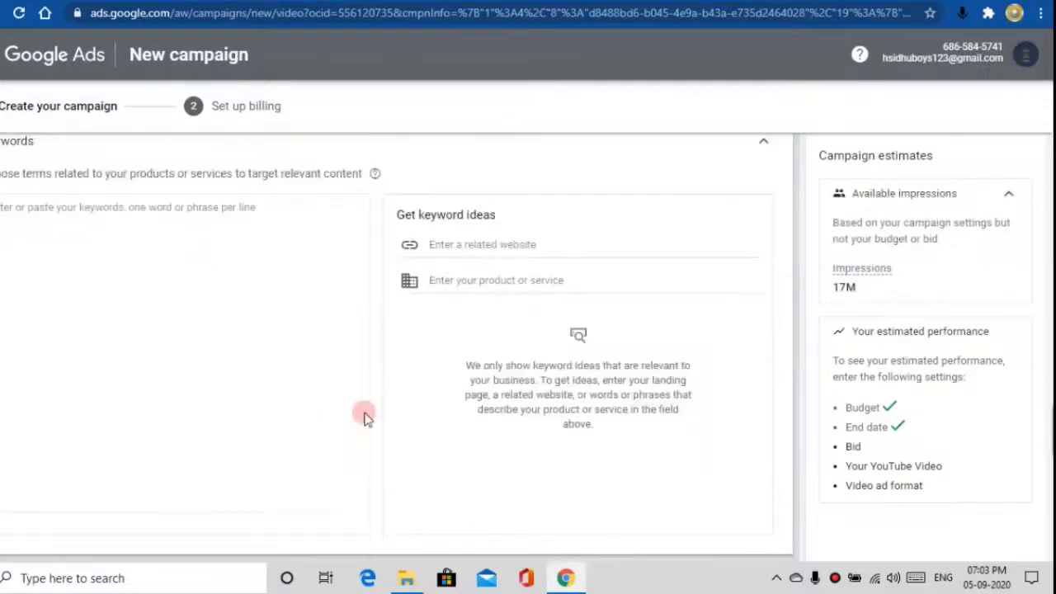
{"action": "left_click_drag", "start_coordinate": [211, 177], "coordinate": [207, 212]}
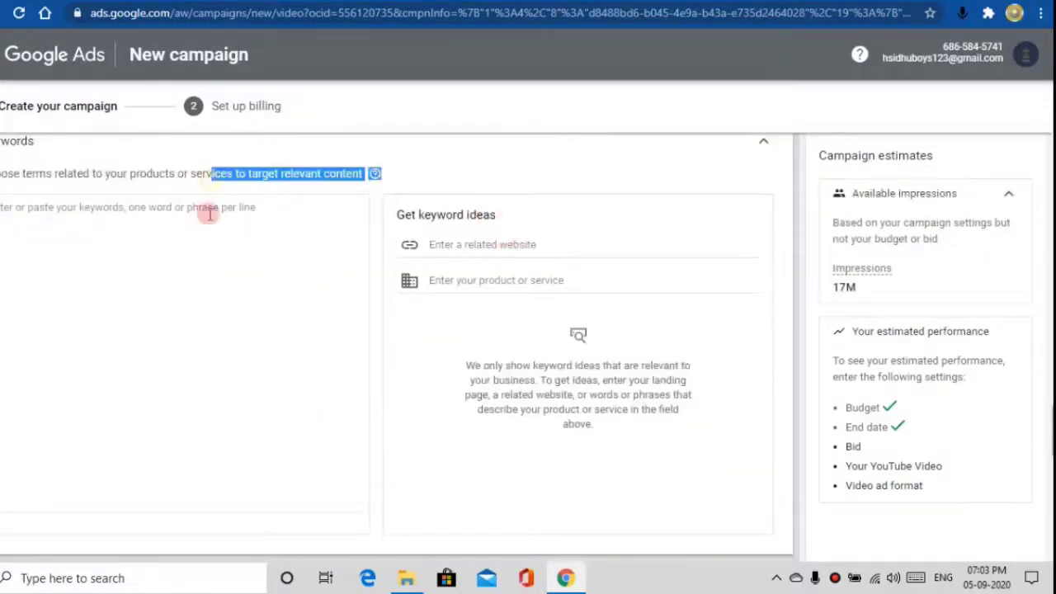
{"action": "left_click", "coordinate": [213, 208]}
{"action": "scroll", "coordinate": [223, 202], "scroll_direction": "up", "scroll_amount": 2}
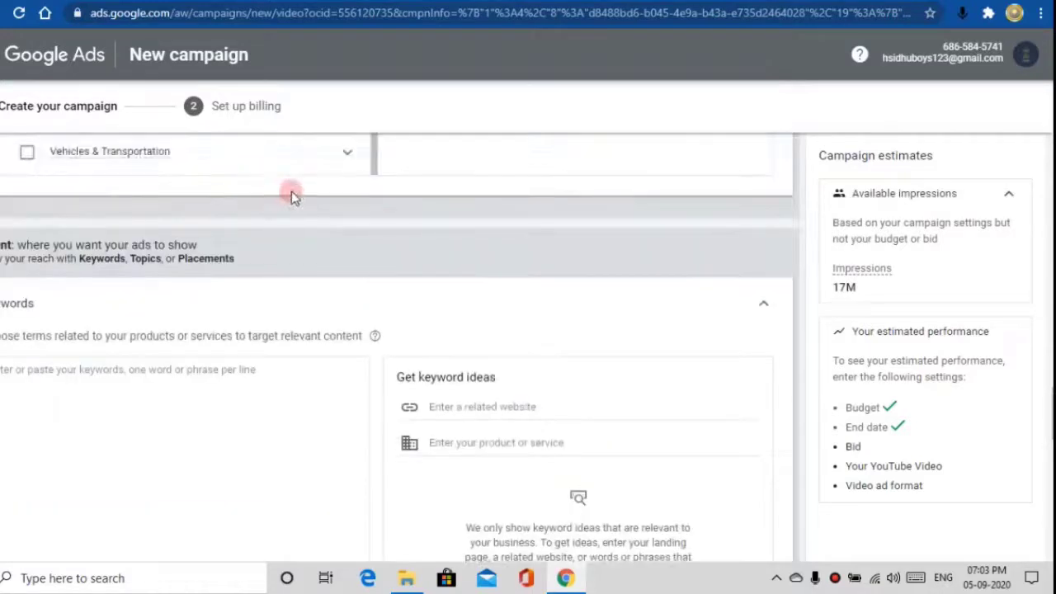
{"action": "scroll", "coordinate": [389, 221], "scroll_direction": "down", "scroll_amount": 4}
{"action": "scroll", "coordinate": [460, 360], "scroll_direction": "down", "scroll_amount": 1}
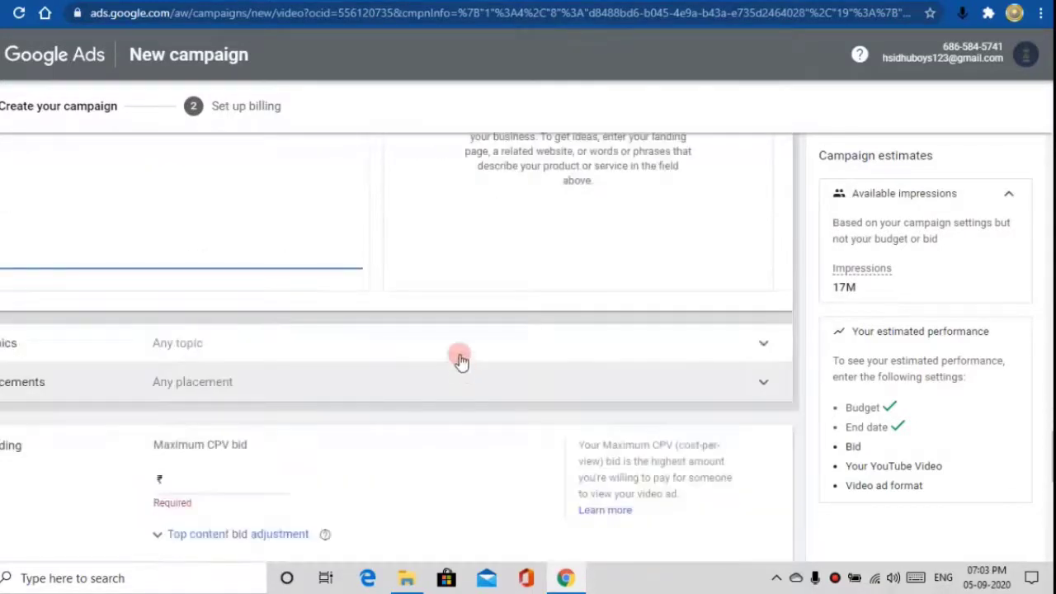
{"action": "scroll", "coordinate": [415, 312], "scroll_direction": "down", "scroll_amount": 2}
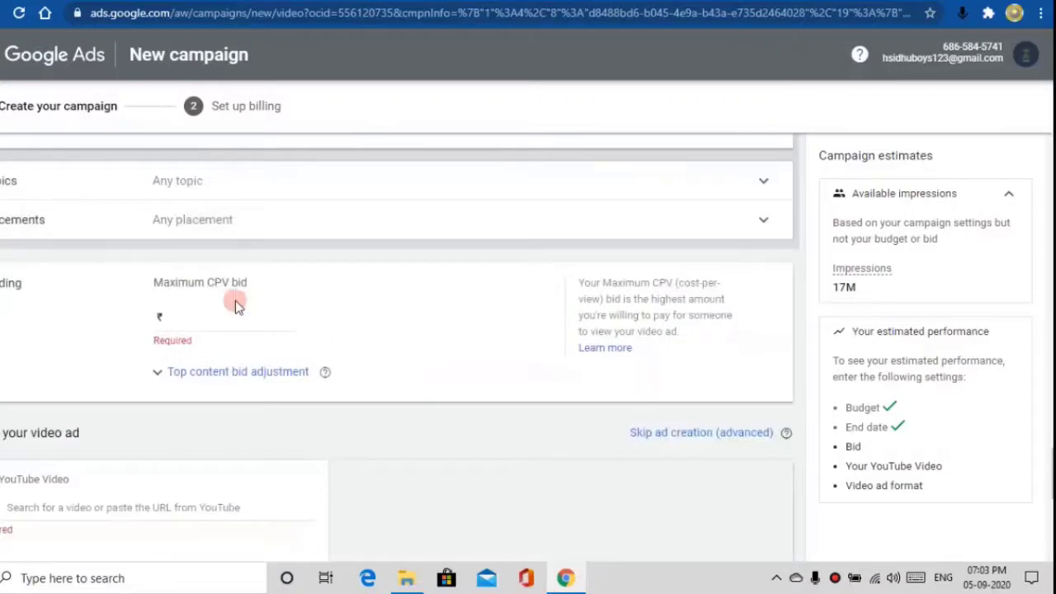
{"action": "scroll", "coordinate": [221, 307], "scroll_direction": "up", "scroll_amount": 2}
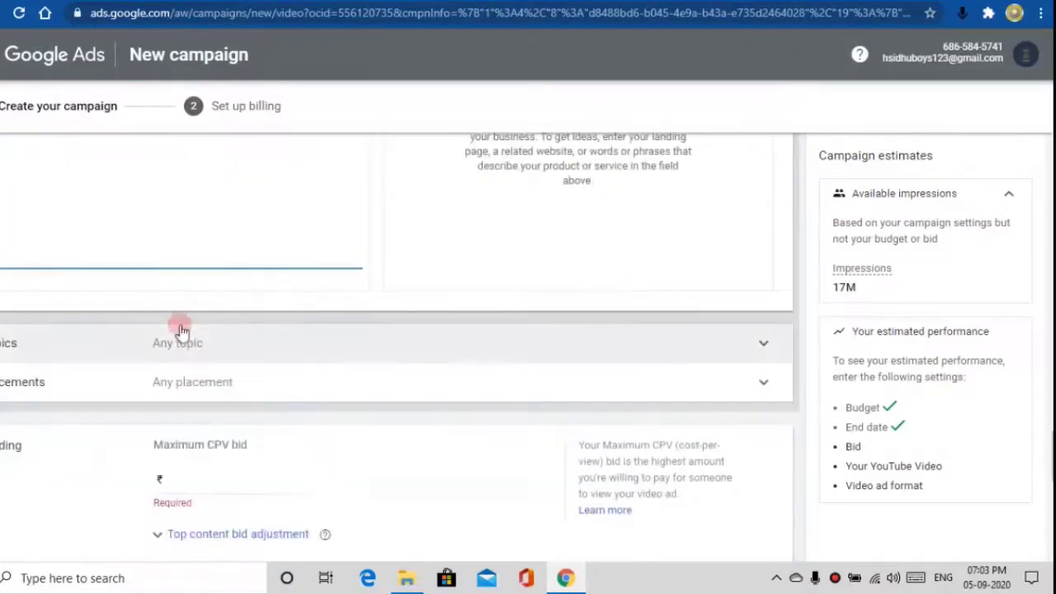
Step: Expand the topic targeting and browse the available topics, including the subtopics of Business & Industrial
{"action": "left_click", "coordinate": [262, 345]}
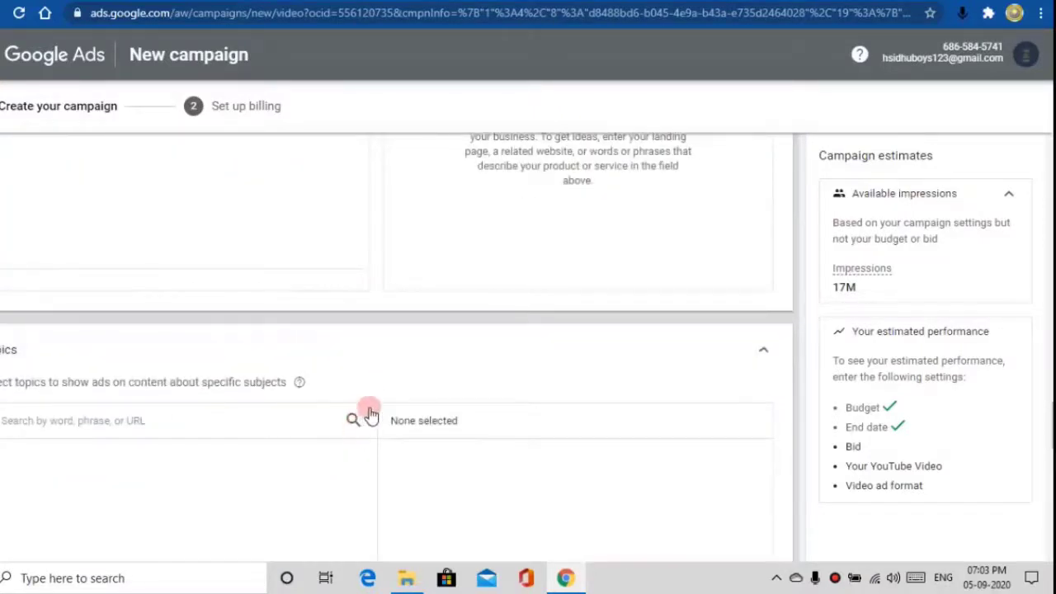
{"action": "scroll", "coordinate": [346, 416], "scroll_direction": "down", "scroll_amount": 1}
{"action": "scroll", "coordinate": [335, 427], "scroll_direction": "down", "scroll_amount": 1}
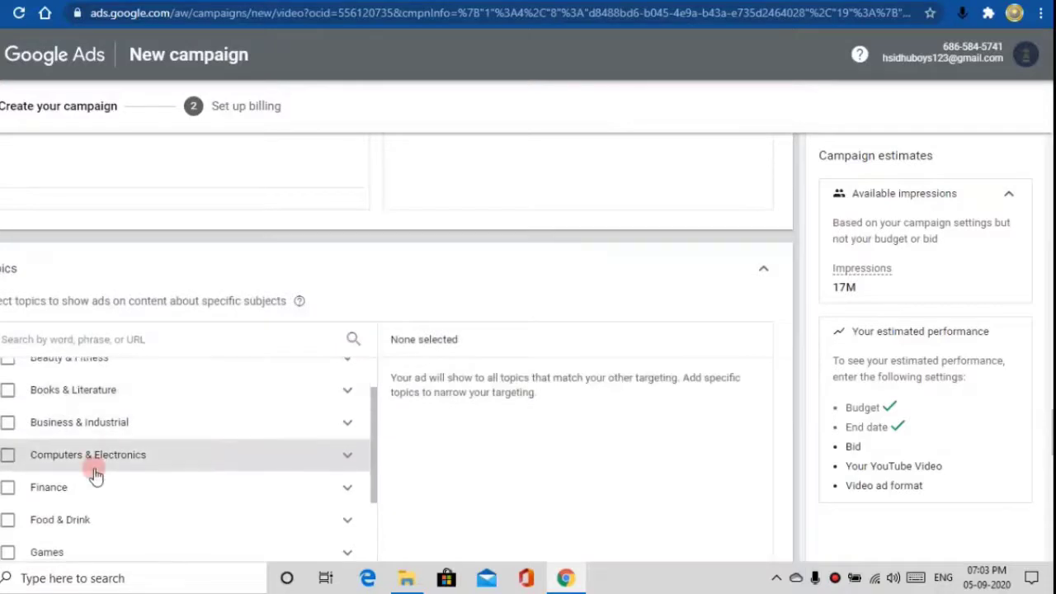
{"action": "scroll", "coordinate": [96, 475], "scroll_direction": "up", "scroll_amount": 1}
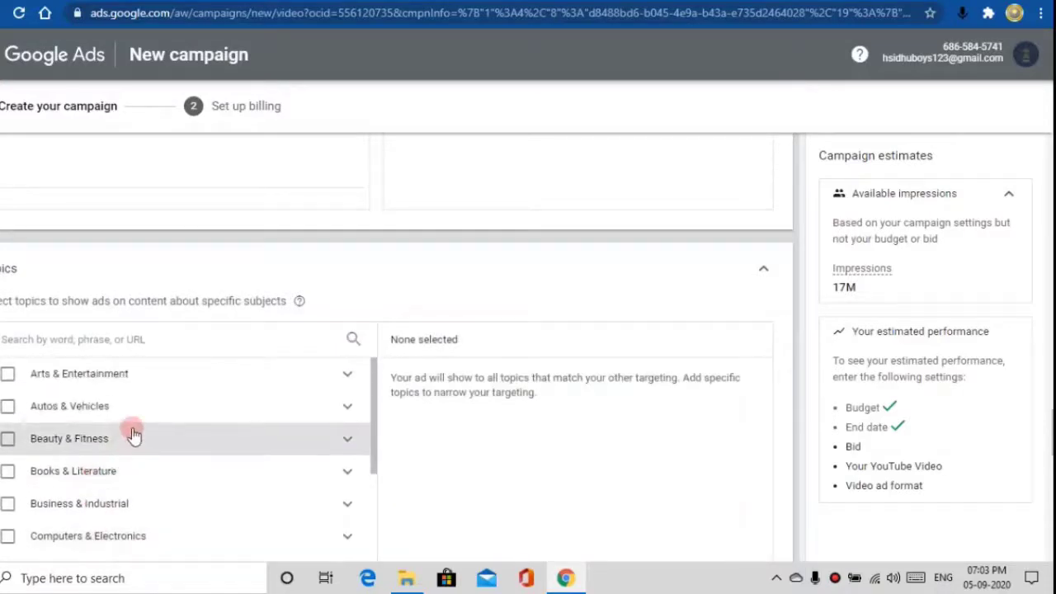
{"action": "scroll", "coordinate": [136, 433], "scroll_direction": "down", "scroll_amount": 1}
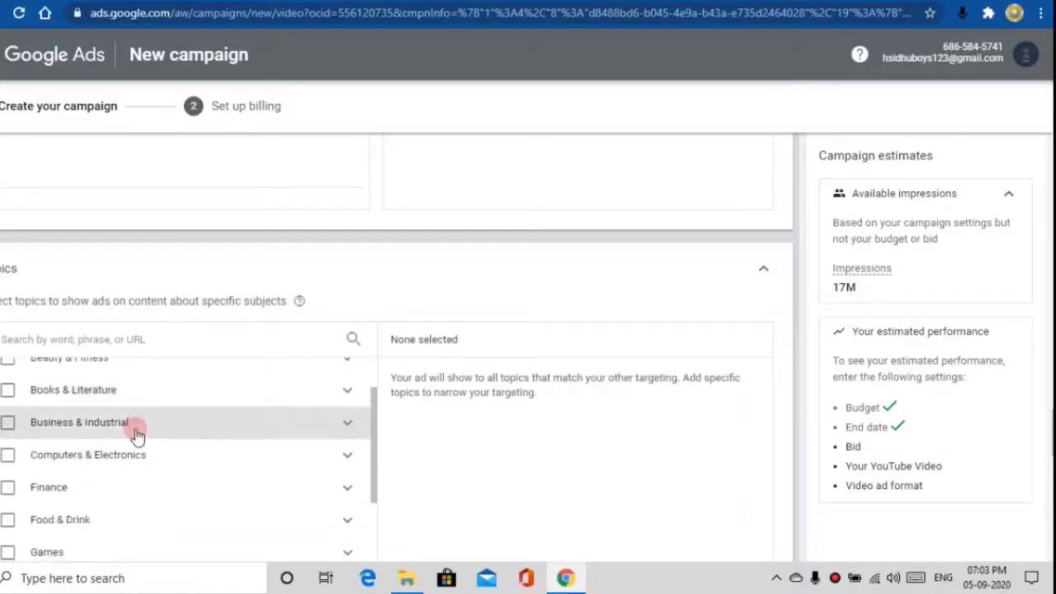
{"action": "left_click", "coordinate": [353, 426]}
{"action": "scroll", "coordinate": [319, 444], "scroll_direction": "down", "scroll_amount": 2}
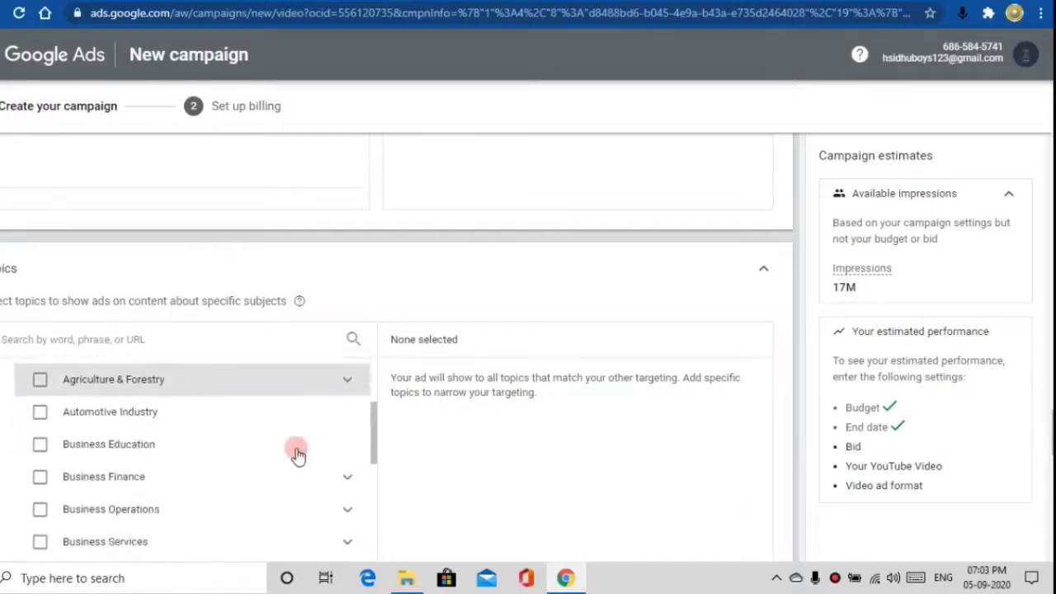
{"action": "scroll", "coordinate": [297, 455], "scroll_direction": "down", "scroll_amount": 4}
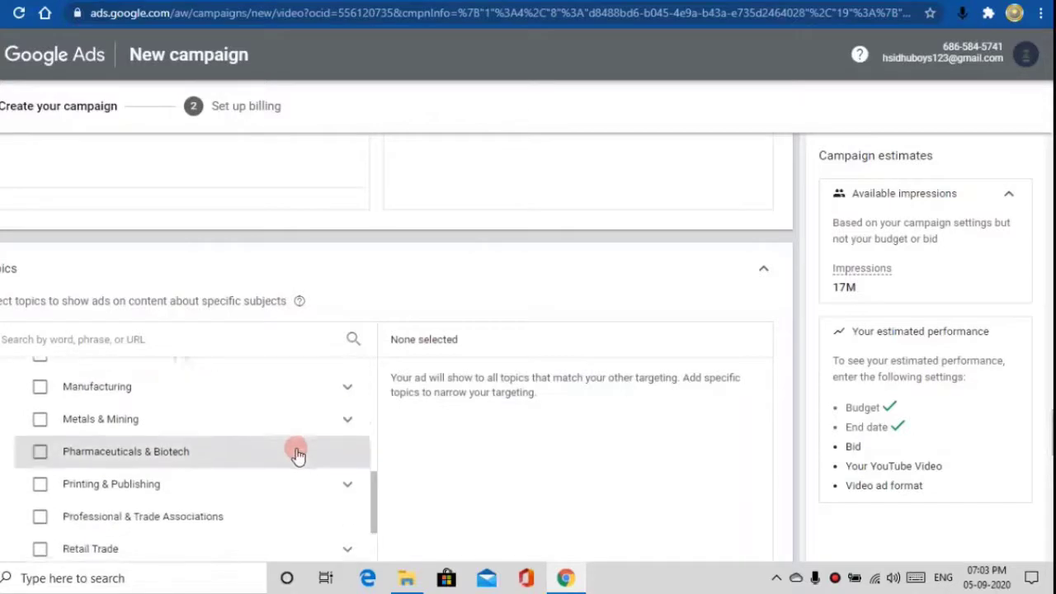
{"action": "scroll", "coordinate": [298, 455], "scroll_direction": "down", "scroll_amount": 4}
{"action": "scroll", "coordinate": [297, 455], "scroll_direction": "up", "scroll_amount": 1}
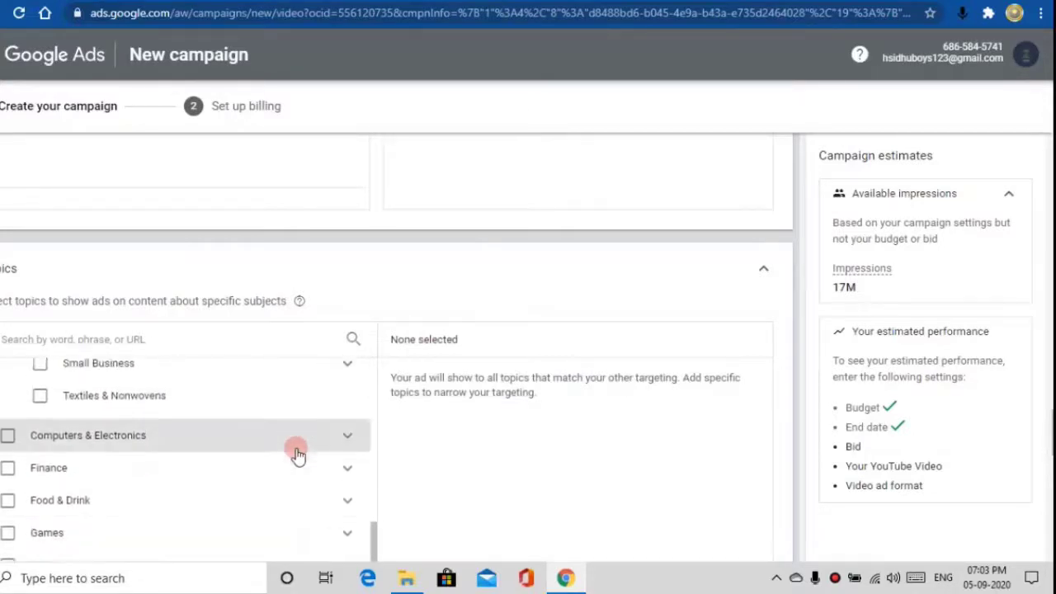
Step: Add the Internet & Telecom topic to the ad group's targeting and look through its subtopics
{"action": "scroll", "coordinate": [298, 455], "scroll_direction": "down", "scroll_amount": 5}
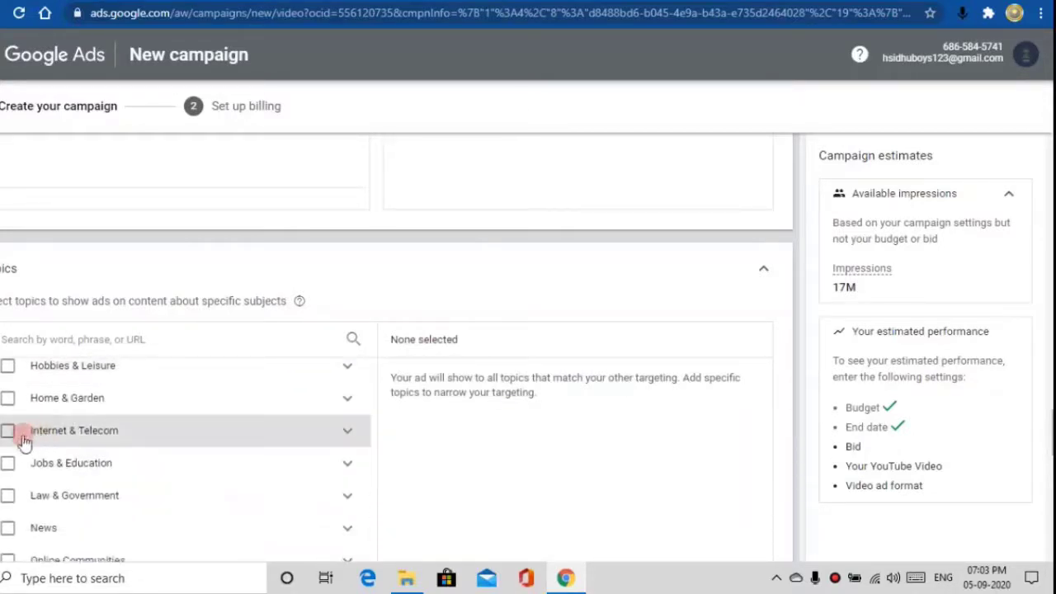
{"action": "left_click", "coordinate": [6, 431]}
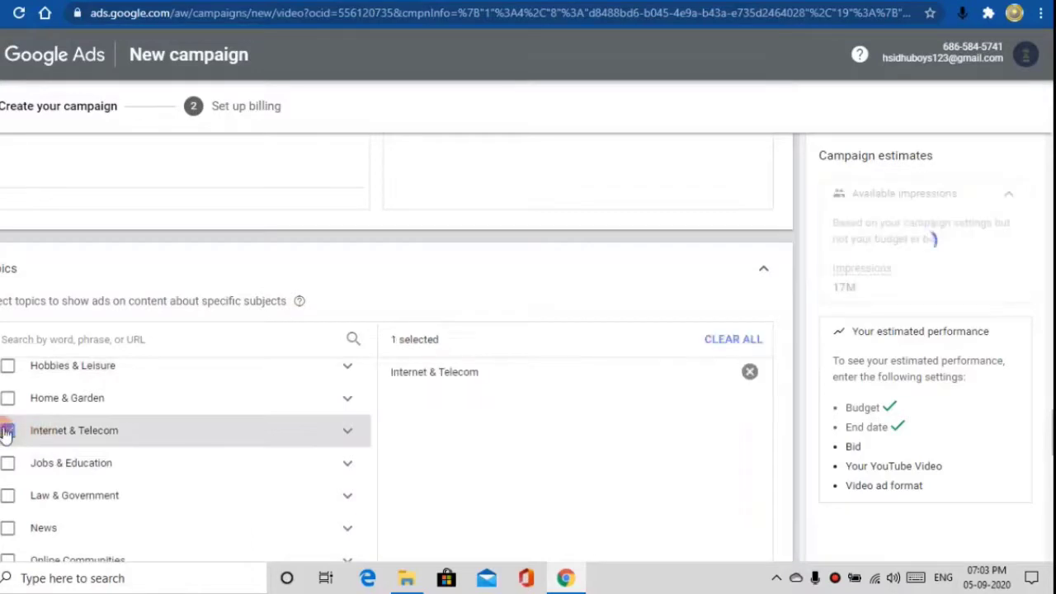
{"action": "left_click", "coordinate": [350, 435]}
{"action": "scroll", "coordinate": [182, 471], "scroll_direction": "down", "scroll_amount": 3}
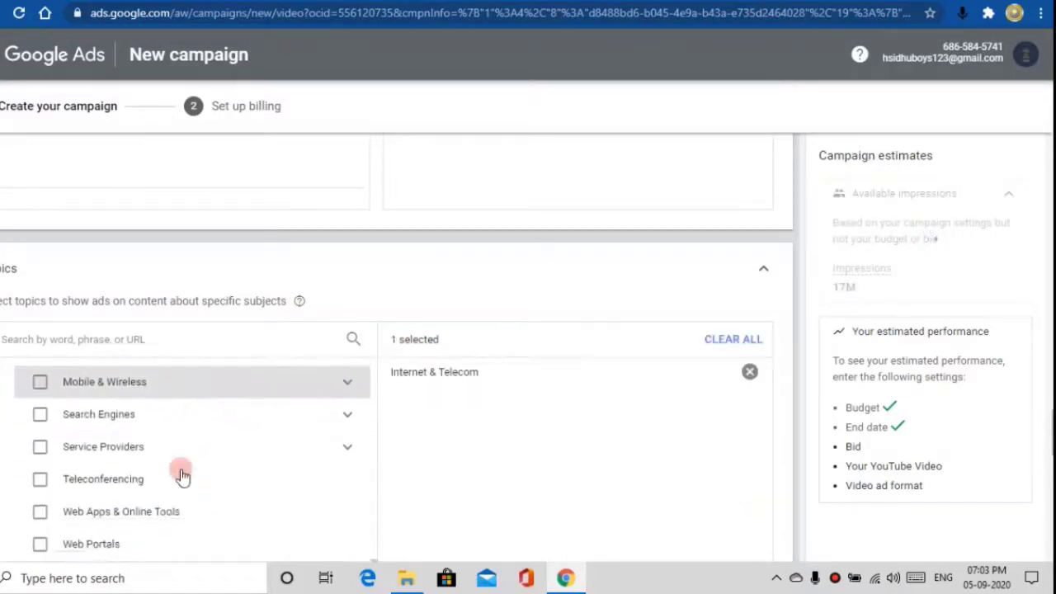
{"action": "scroll", "coordinate": [82, 438], "scroll_direction": "down", "scroll_amount": 1}
{"action": "scroll", "coordinate": [85, 436], "scroll_direction": "up", "scroll_amount": 3}
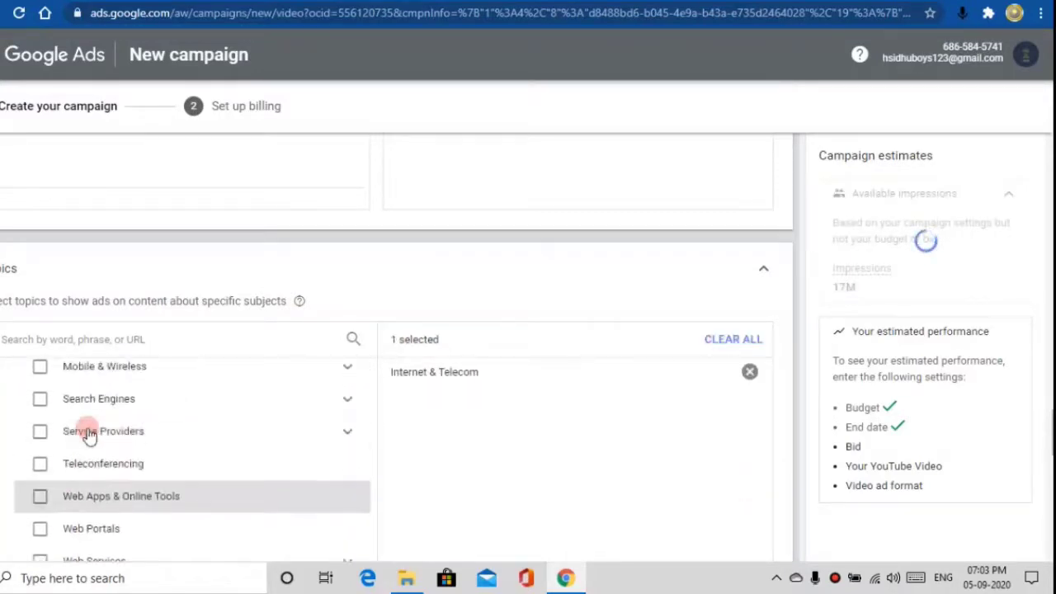
{"action": "scroll", "coordinate": [529, 471], "scroll_direction": "up", "scroll_amount": 1}
Step: Expand the placement targeting and look into the YouTube channels and YouTube videos placement options
{"action": "scroll", "coordinate": [528, 471], "scroll_direction": "down", "scroll_amount": 6}
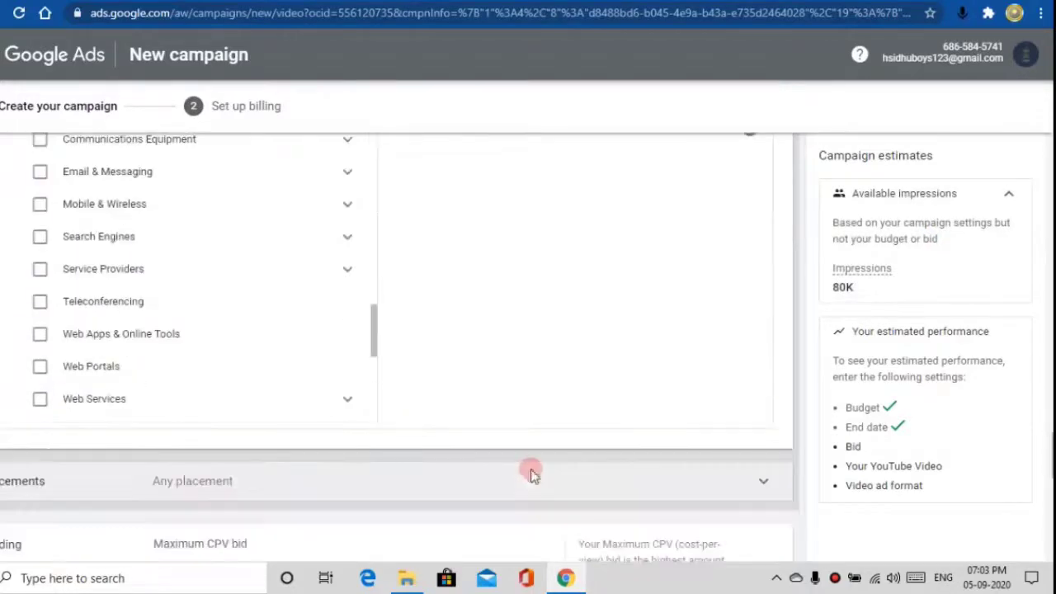
{"action": "left_click", "coordinate": [341, 344]}
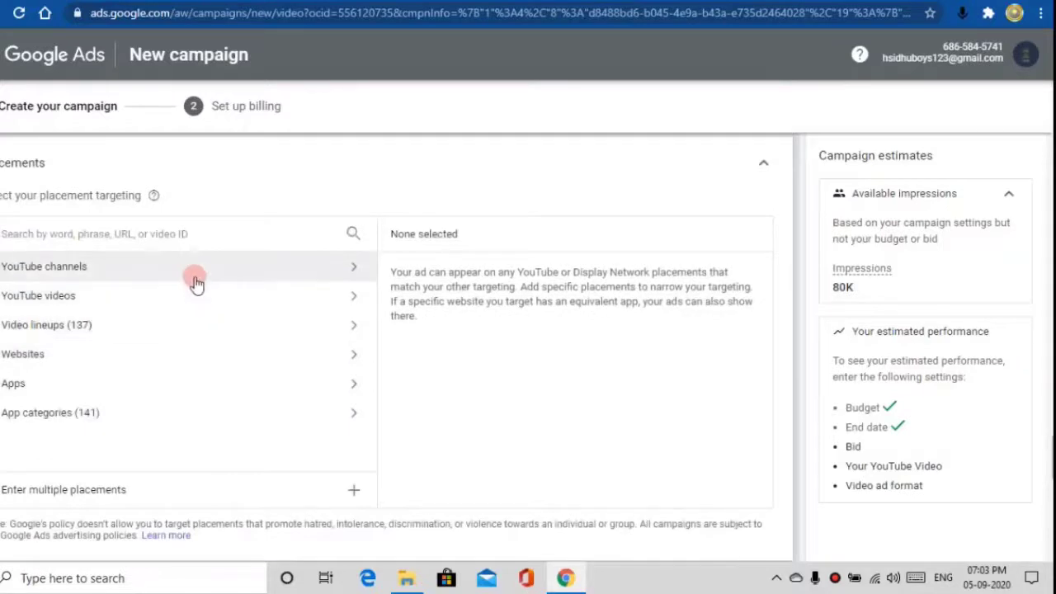
{"action": "left_click", "coordinate": [347, 266]}
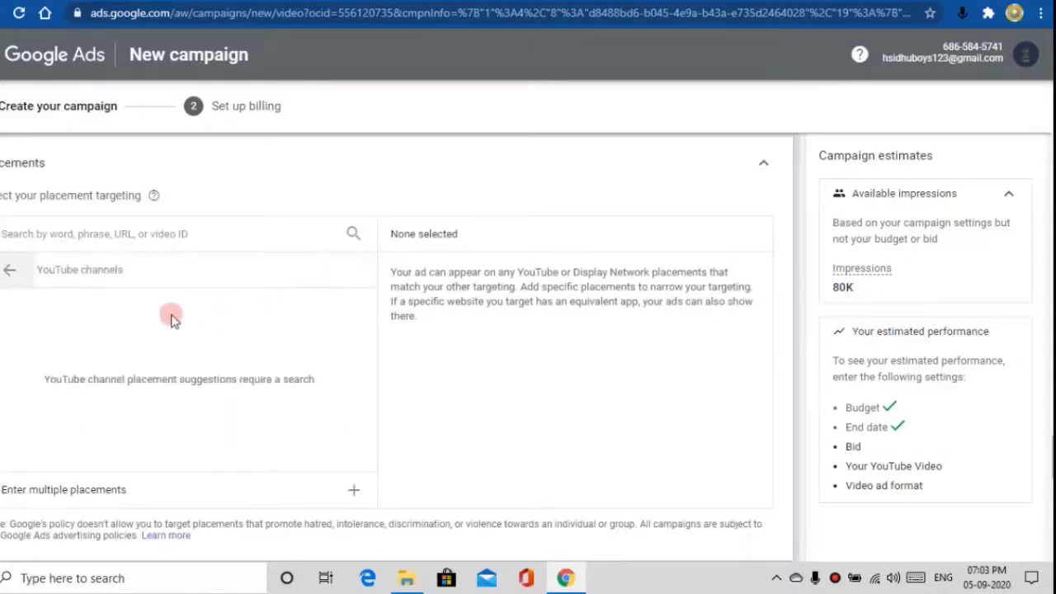
{"action": "left_click", "coordinate": [6, 270]}
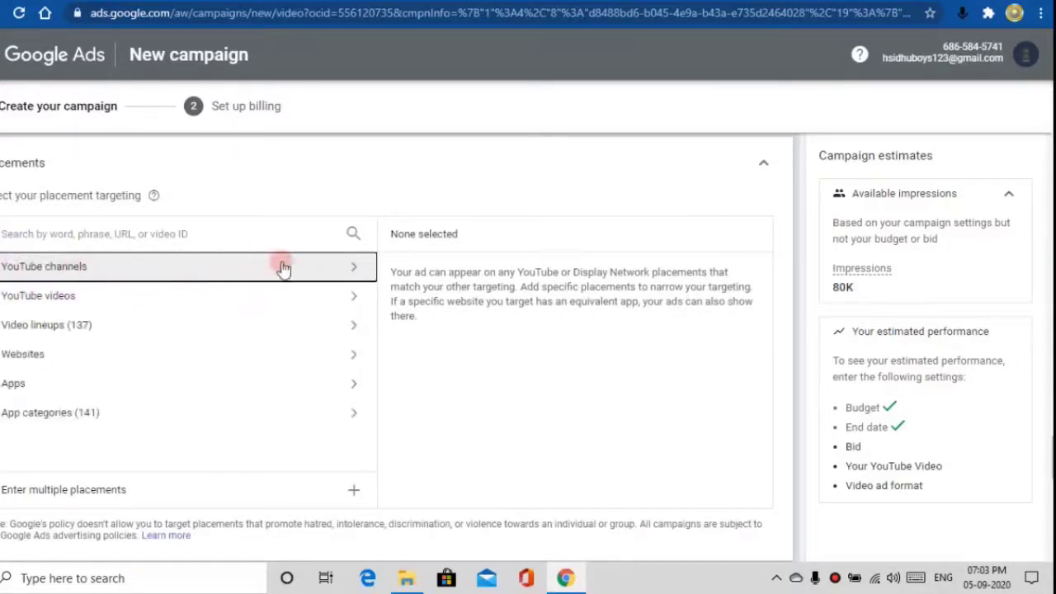
{"action": "left_click", "coordinate": [330, 305]}
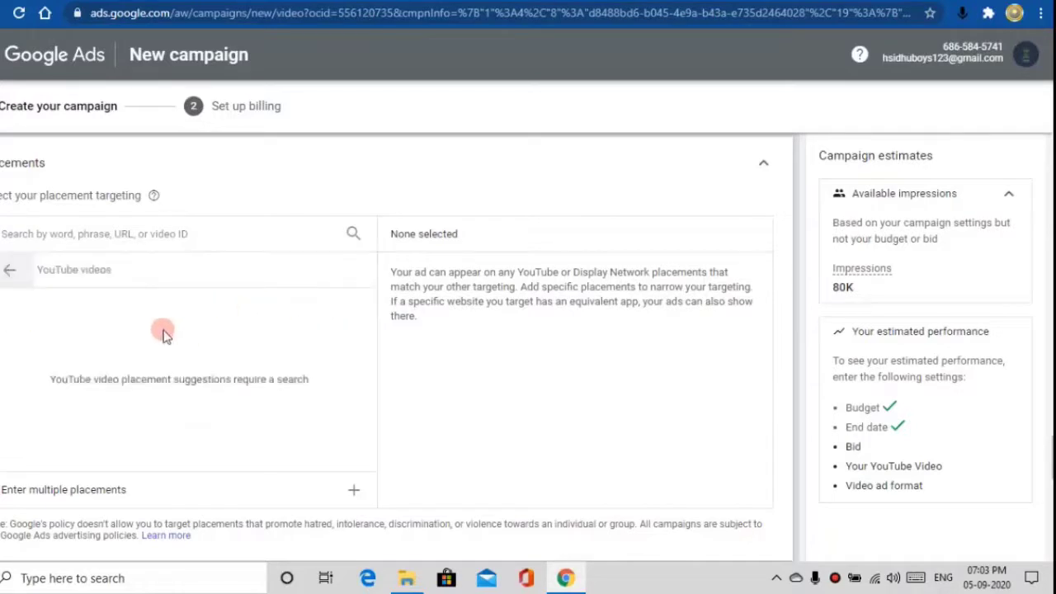
{"action": "left_click", "coordinate": [8, 270]}
{"action": "left_click", "coordinate": [92, 237]}
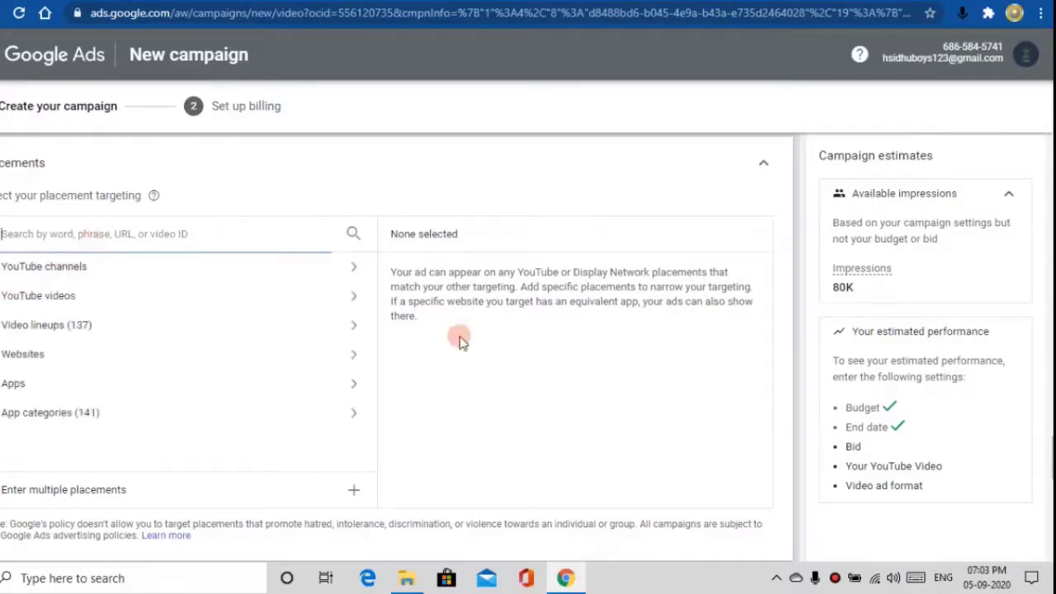
Step: Set the ad group's maximum CPV bid to ₹0.10
{"action": "scroll", "coordinate": [459, 337], "scroll_direction": "down", "scroll_amount": 3}
{"action": "left_click", "coordinate": [160, 402]}
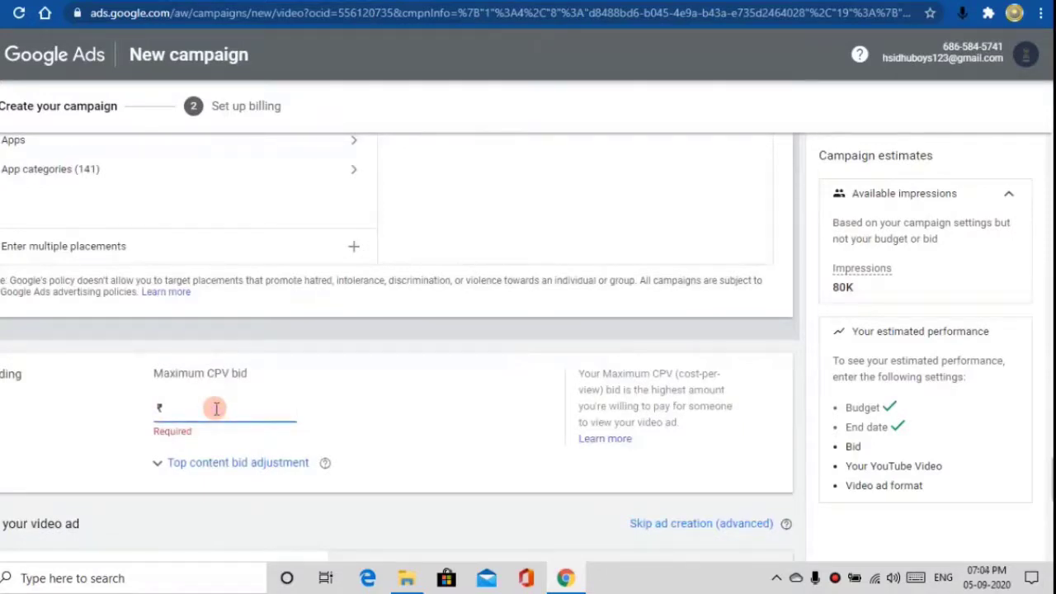
{"action": "type", "text": "0.00"}
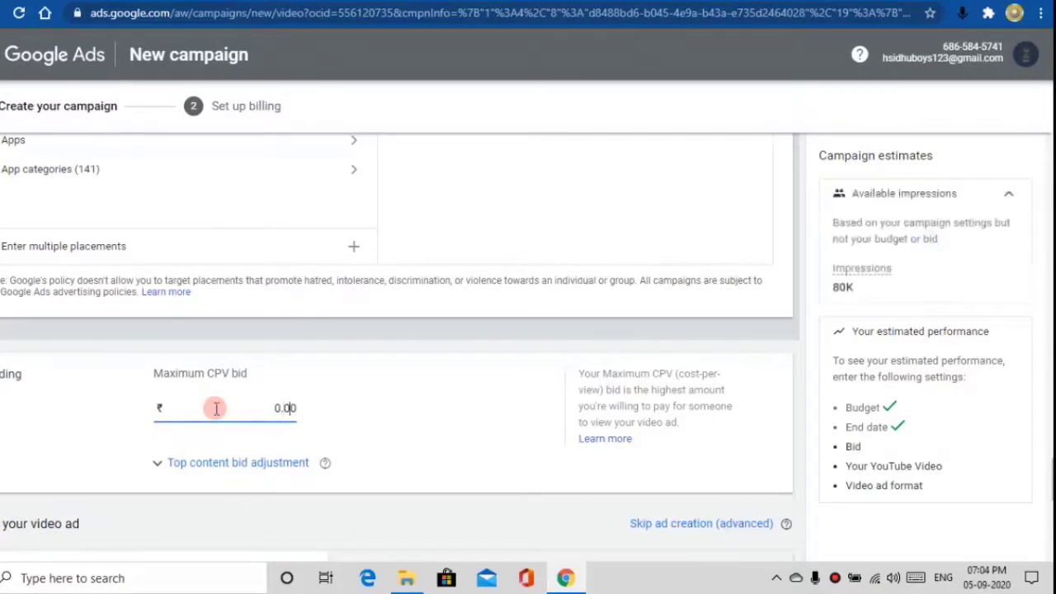
{"action": "type", "text": "1"}
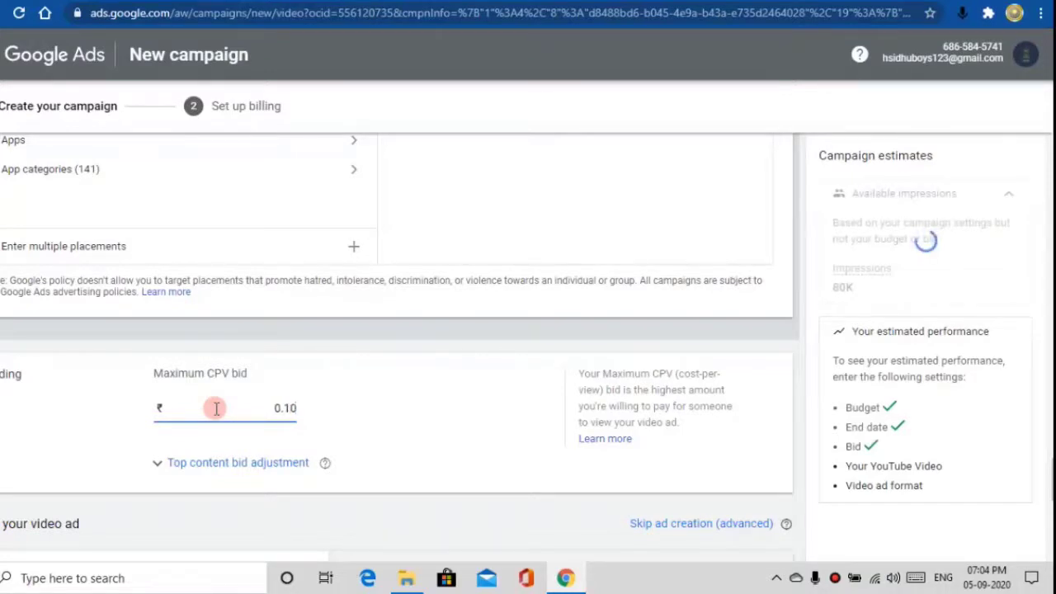
Step: Copy the shareable link of the "Most Dangerous Airports in the World" video in YouTube Studio and paste it as the ad's YouTube video in Google Ads
{"action": "scroll", "coordinate": [396, 247], "scroll_direction": "down", "scroll_amount": 3}
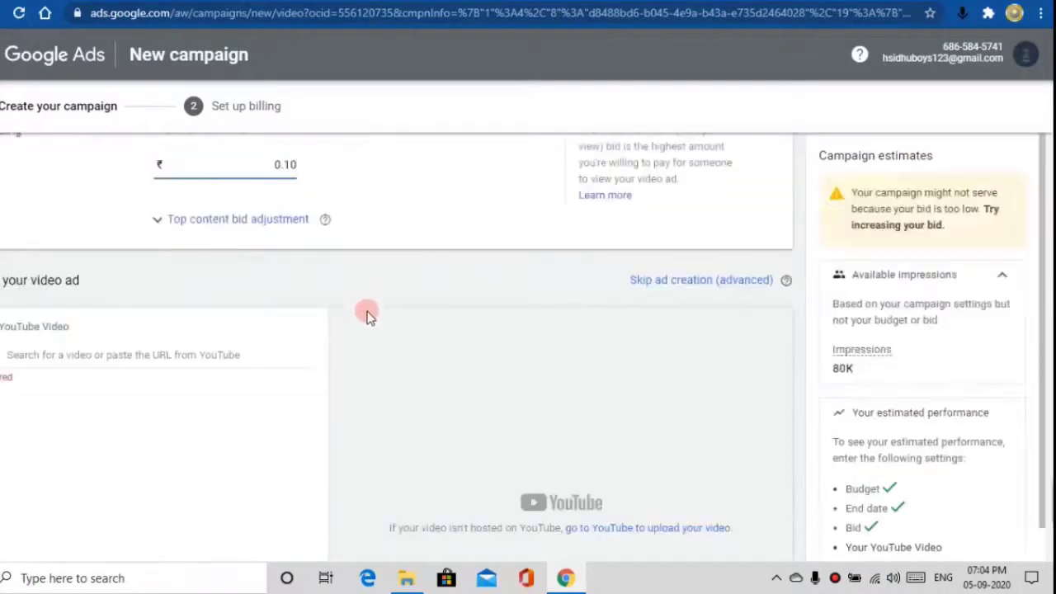
{"action": "scroll", "coordinate": [368, 314], "scroll_direction": "down", "scroll_amount": 1}
{"action": "scroll", "coordinate": [195, 261], "scroll_direction": "down", "scroll_amount": 1}
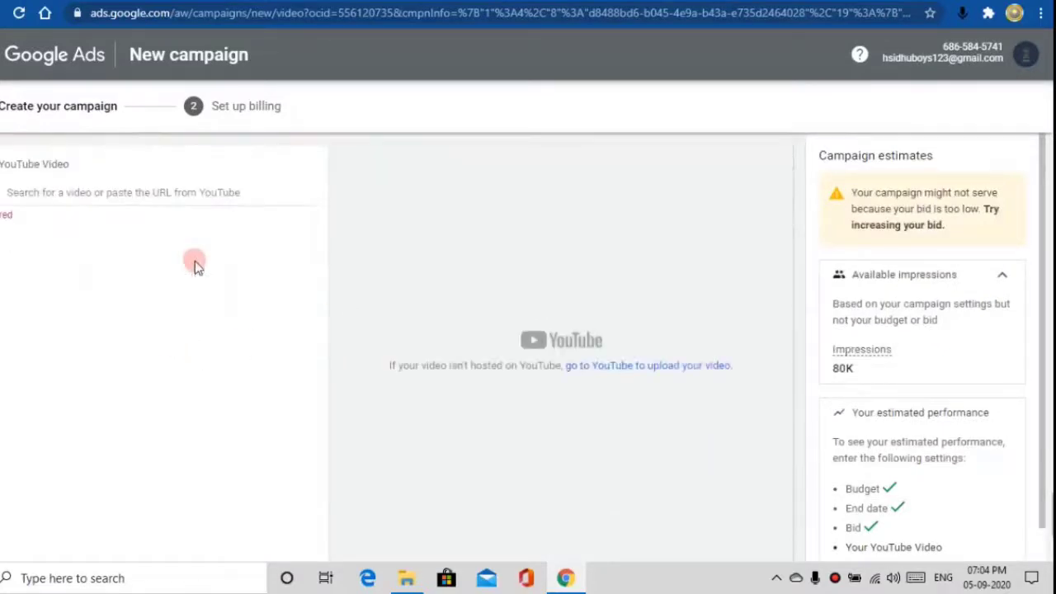
{"action": "left_click", "coordinate": [183, 193]}
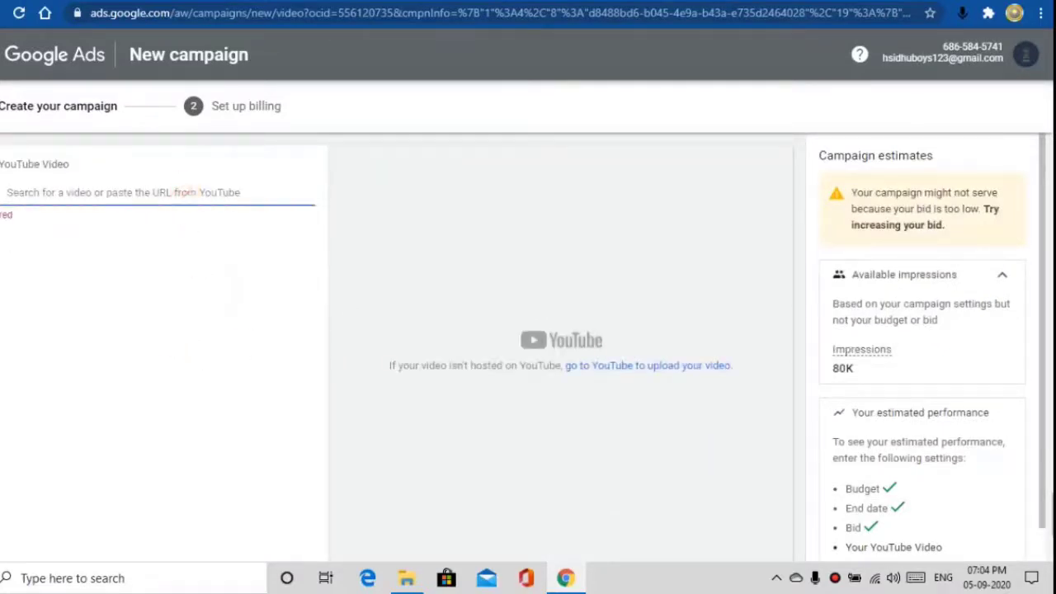
{"action": "key", "text": "ctrl+Tab"}
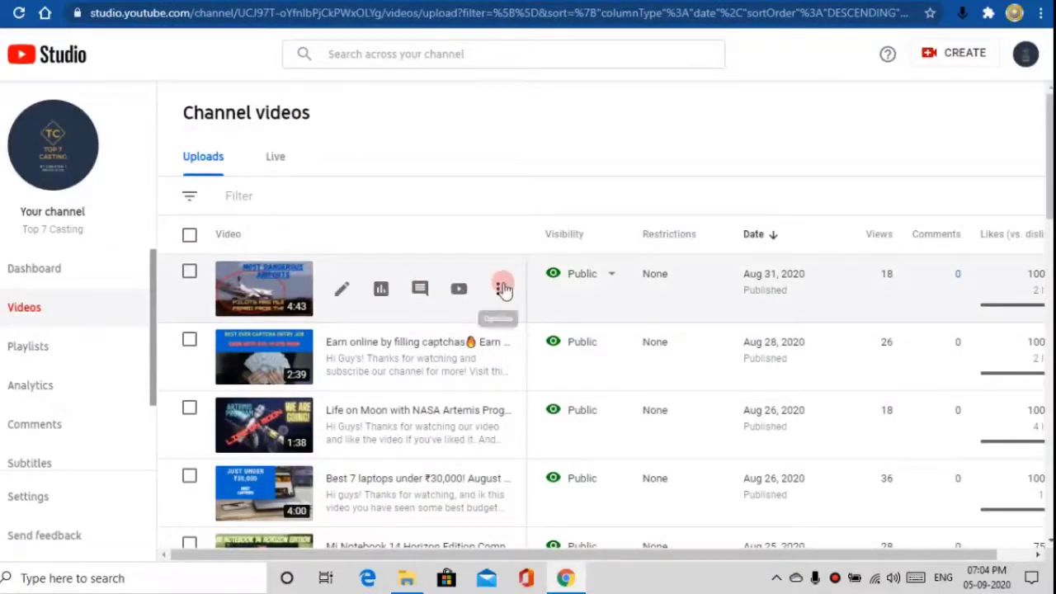
{"action": "left_click", "coordinate": [503, 290]}
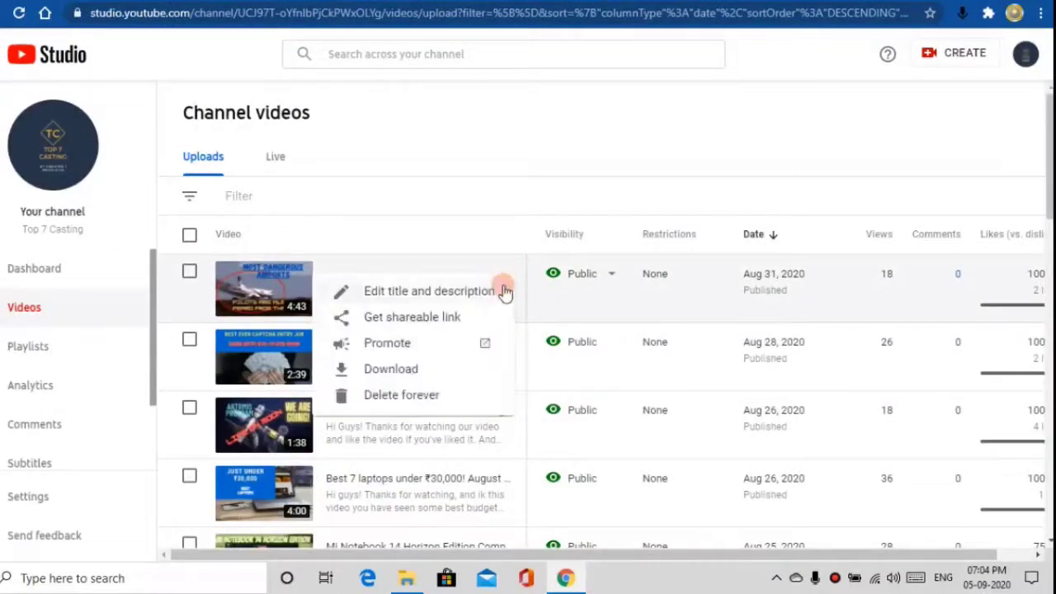
{"action": "left_click", "coordinate": [460, 325]}
{"action": "key", "text": "ctrl+Tab"}
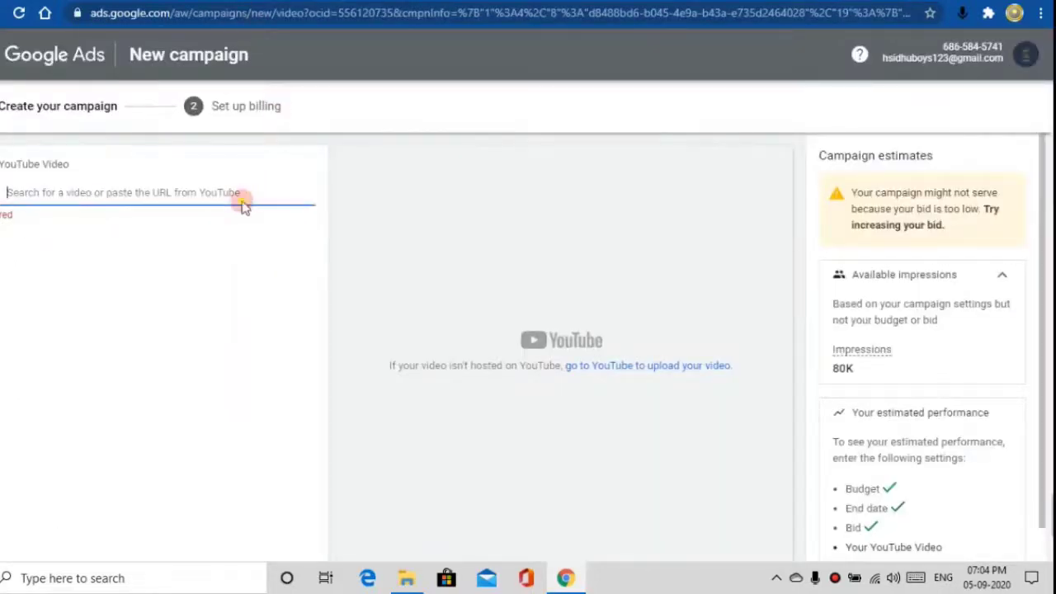
{"action": "key", "text": "ctrl+v"}
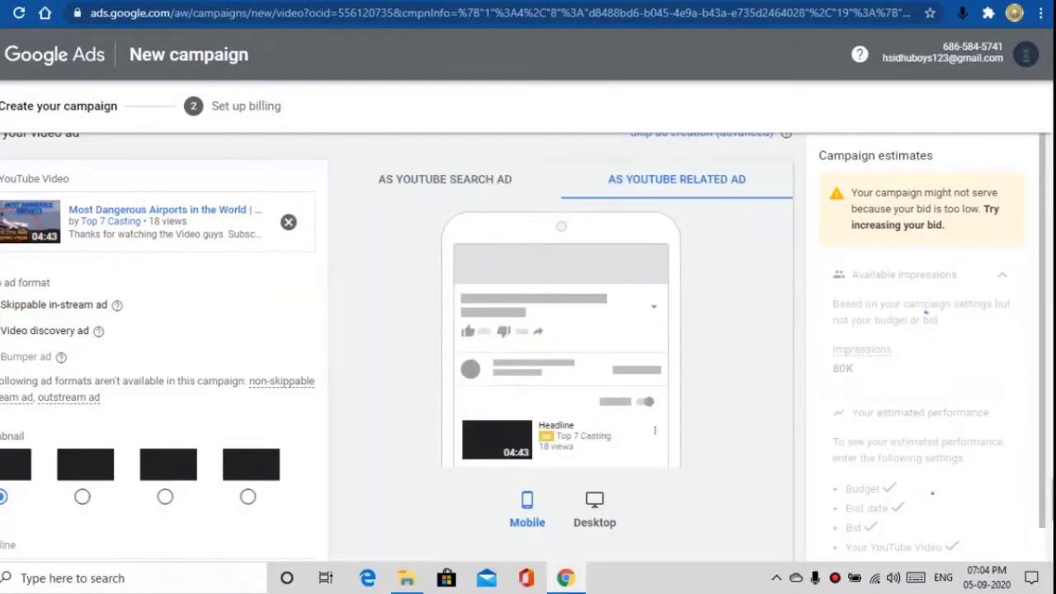
Step: Choose the skippable in-stream ad format and go through its final URL, display URL, companion banner and ad name fields
{"action": "scroll", "coordinate": [236, 330], "scroll_direction": "down", "scroll_amount": 3}
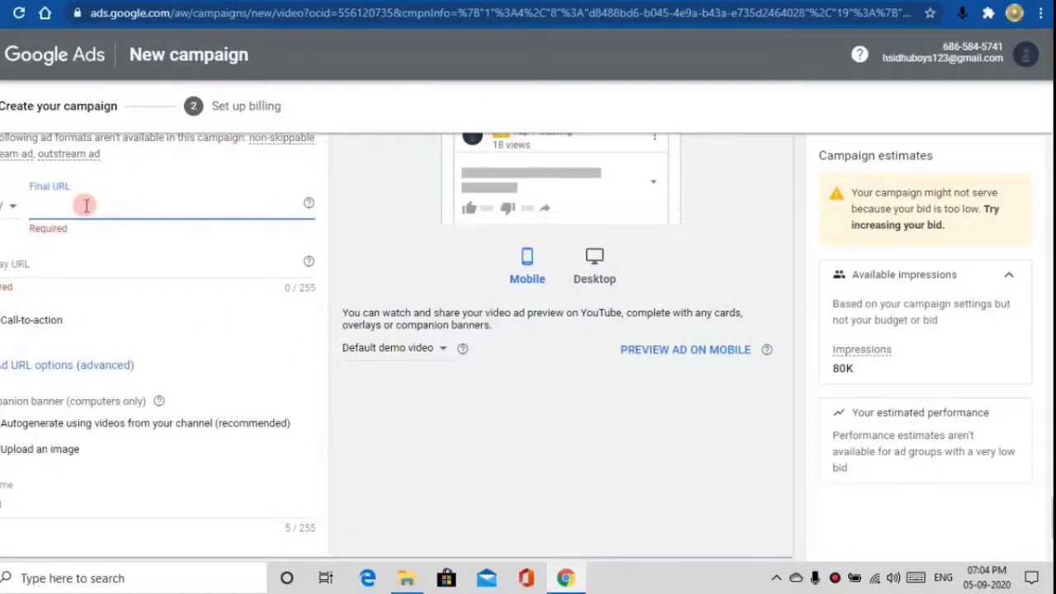
{"action": "scroll", "coordinate": [171, 236], "scroll_direction": "up", "scroll_amount": 1}
{"action": "left_click", "coordinate": [73, 280]}
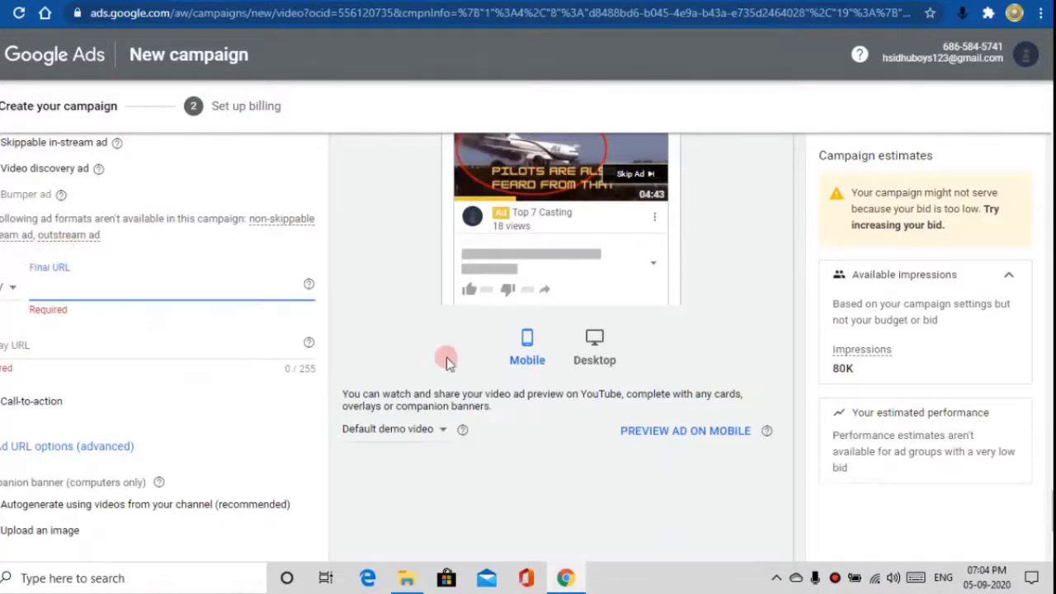
{"action": "scroll", "coordinate": [380, 375], "scroll_direction": "down", "scroll_amount": 2}
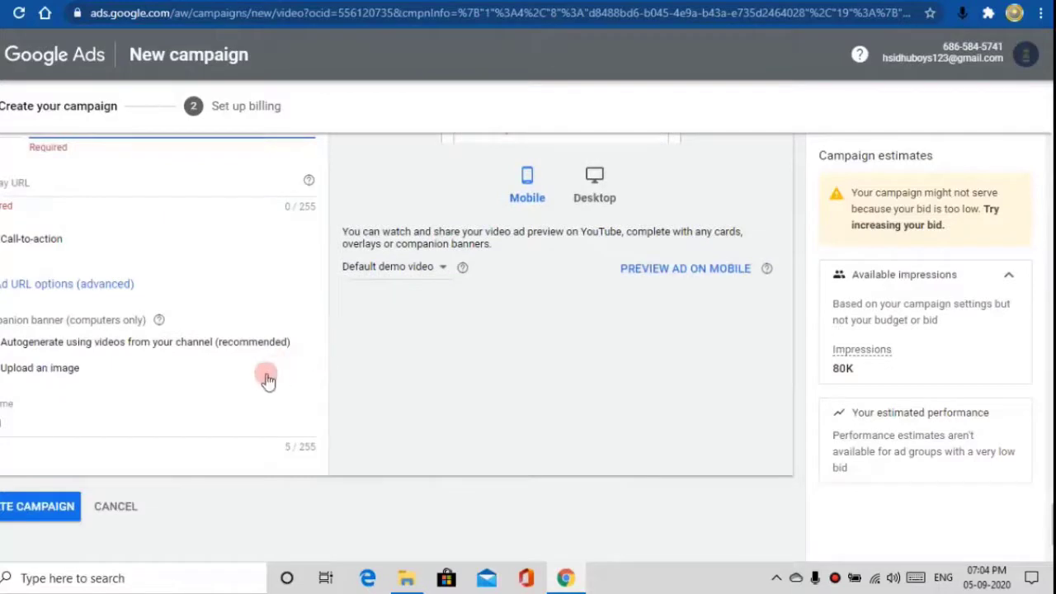
{"action": "scroll", "coordinate": [43, 434], "scroll_direction": "down", "scroll_amount": 1}
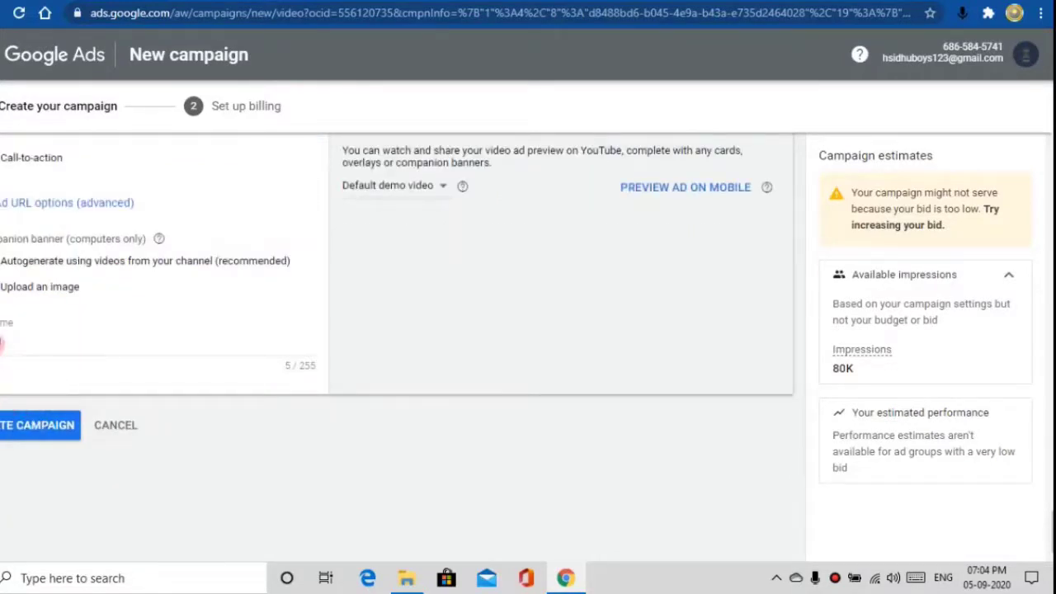
{"action": "left_click", "coordinate": [16, 344]}
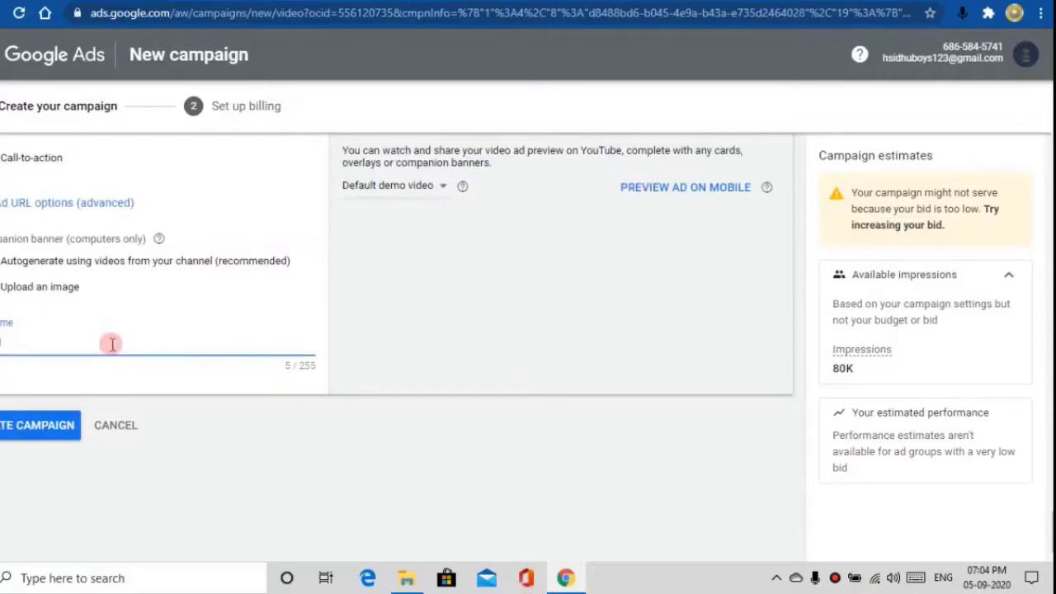
Step: Remove the "Most Dangerous Airports in the World" video from the ad and switch to the channel videos in YouTube Studio
{"action": "scroll", "coordinate": [109, 346], "scroll_direction": "up", "scroll_amount": 5}
{"action": "scroll", "coordinate": [110, 348], "scroll_direction": "down", "scroll_amount": 2}
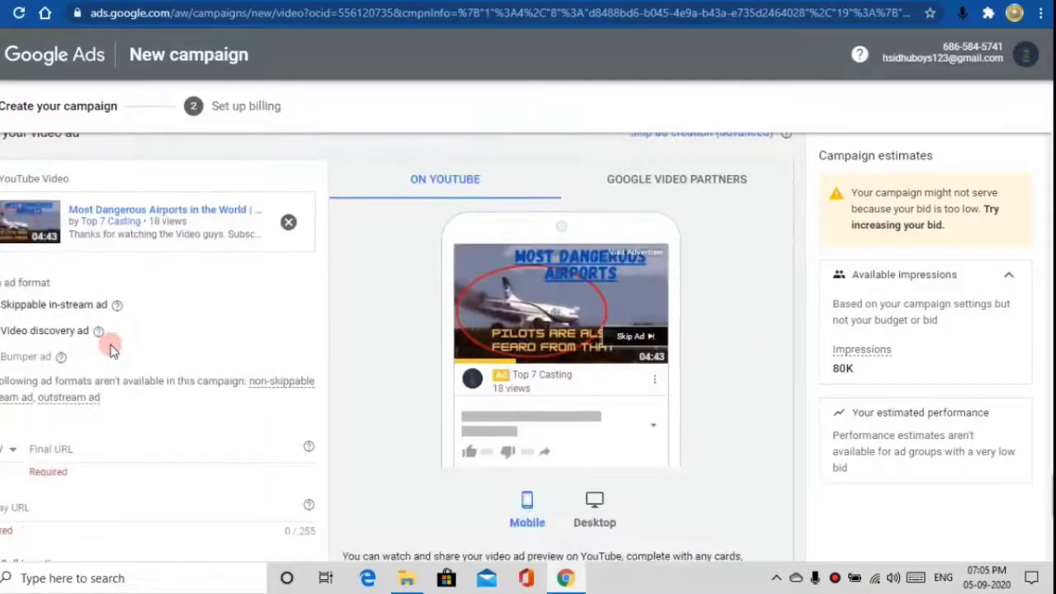
{"action": "scroll", "coordinate": [115, 351], "scroll_direction": "down", "scroll_amount": 1}
{"action": "scroll", "coordinate": [283, 382], "scroll_direction": "up", "scroll_amount": 4}
{"action": "scroll", "coordinate": [278, 499], "scroll_direction": "down", "scroll_amount": 1}
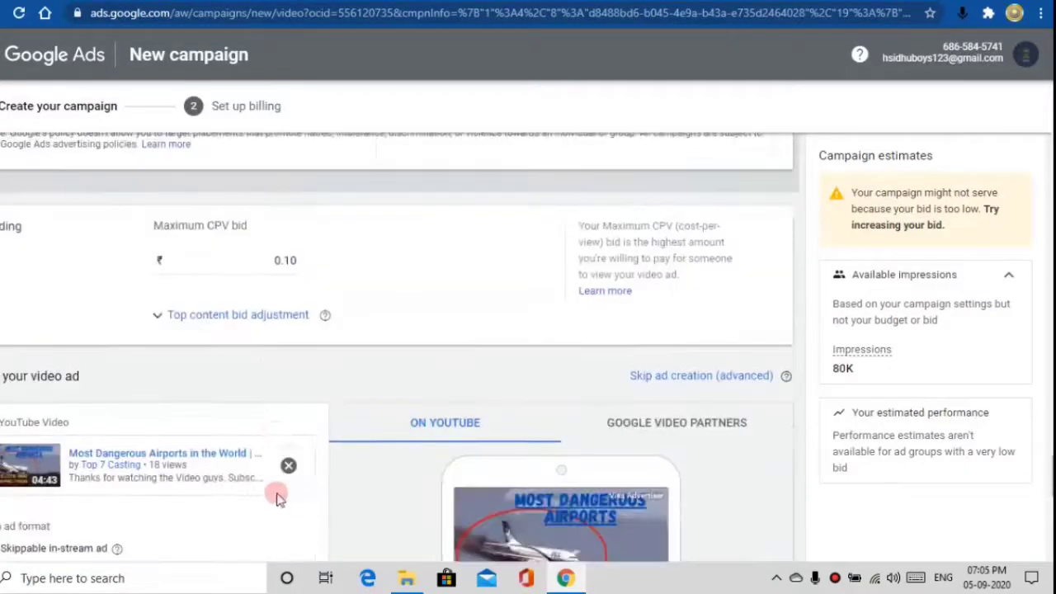
{"action": "left_click", "coordinate": [284, 466]}
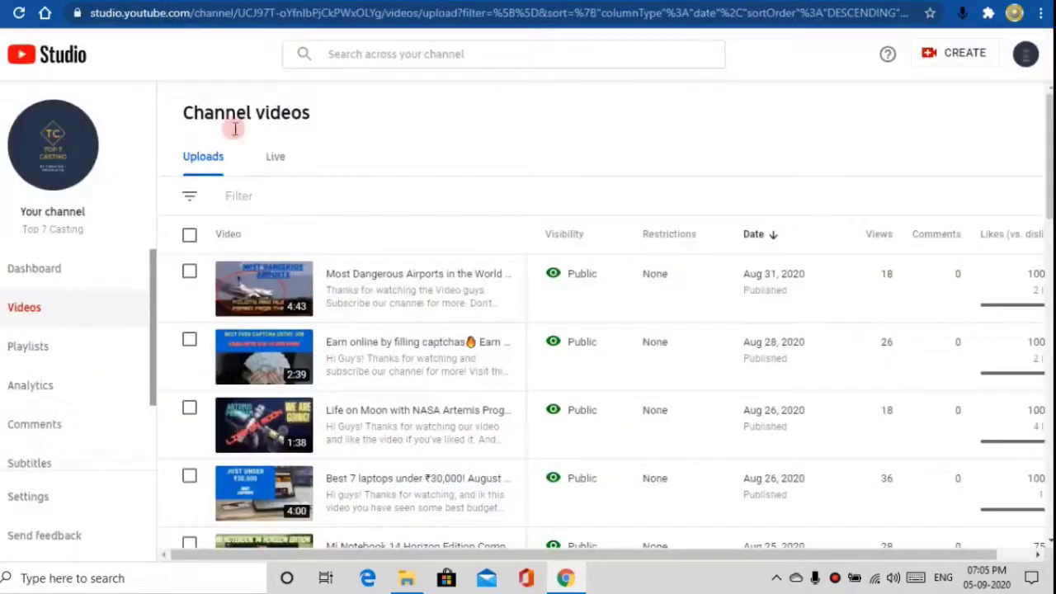
Step: Copy the shareable link of the "Earn online by filling captchas" video in YouTube Studio and paste it as the ad's YouTube video in Google Ads
{"action": "scroll", "coordinate": [429, 273], "scroll_direction": "down", "scroll_amount": 1}
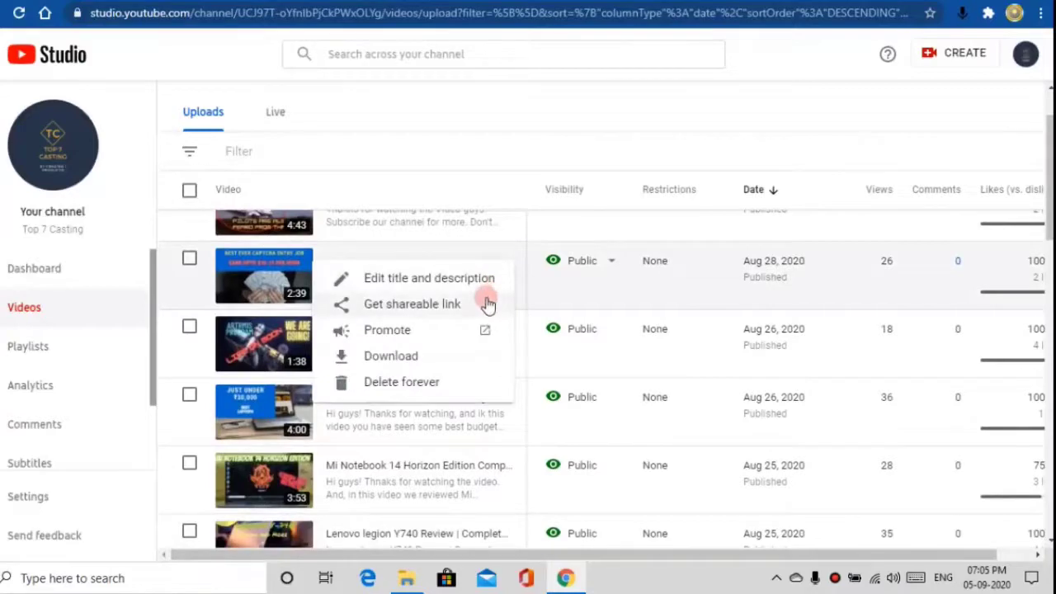
{"action": "left_click", "coordinate": [491, 304]}
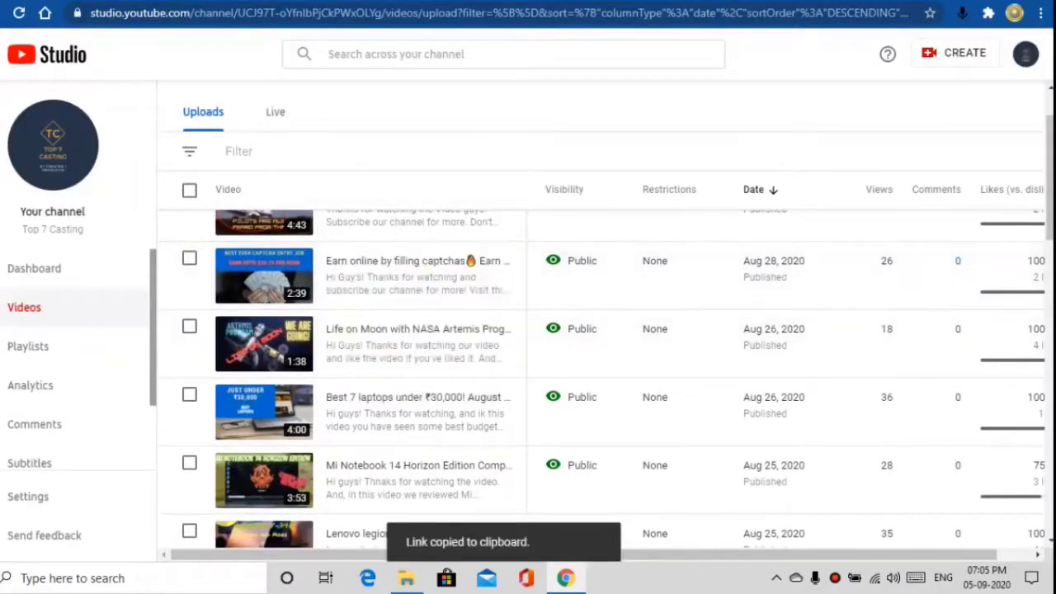
{"action": "key", "text": "alt+Tab"}
{"action": "left_click", "coordinate": [208, 464]}
{"action": "key", "text": "ctrl+v"}
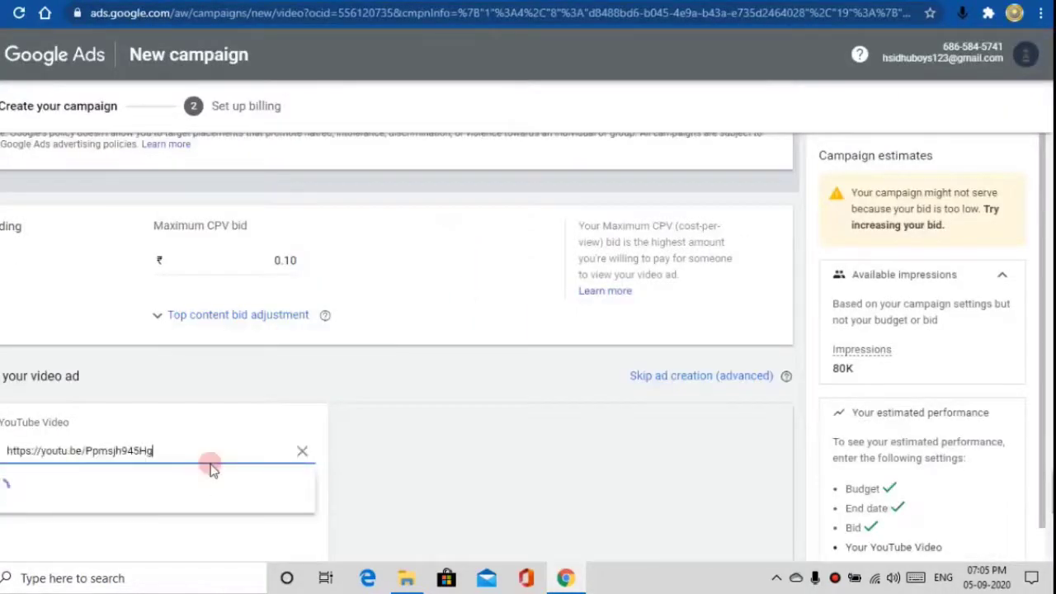
Step: Choose the skippable in-stream ad format, name the ad "How to earn by captcha" and try to create the campaign
{"action": "scroll", "coordinate": [190, 462], "scroll_direction": "down", "scroll_amount": 4}
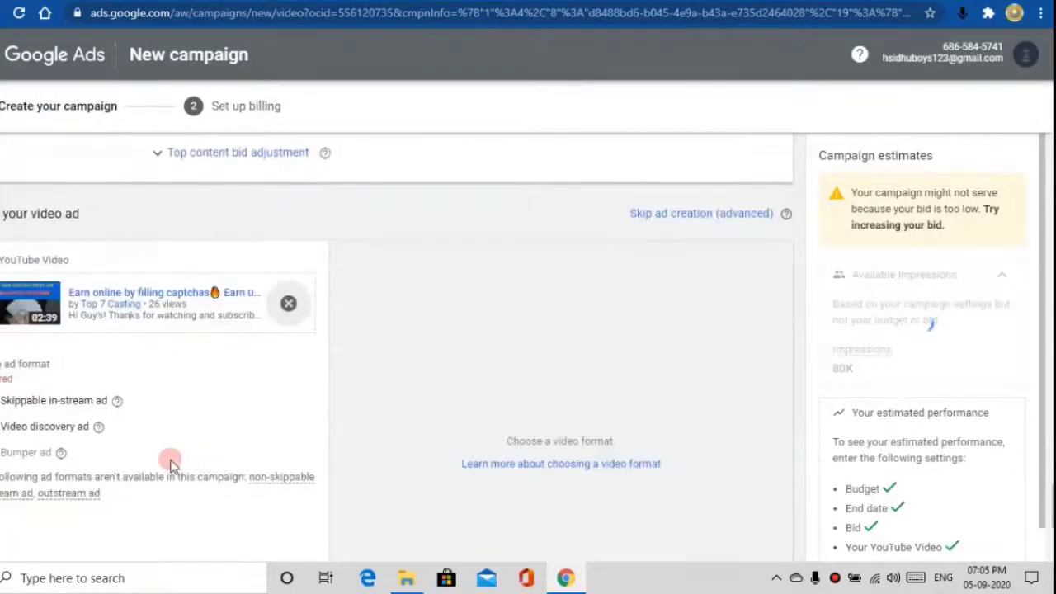
{"action": "scroll", "coordinate": [41, 325], "scroll_direction": "up", "scroll_amount": 1}
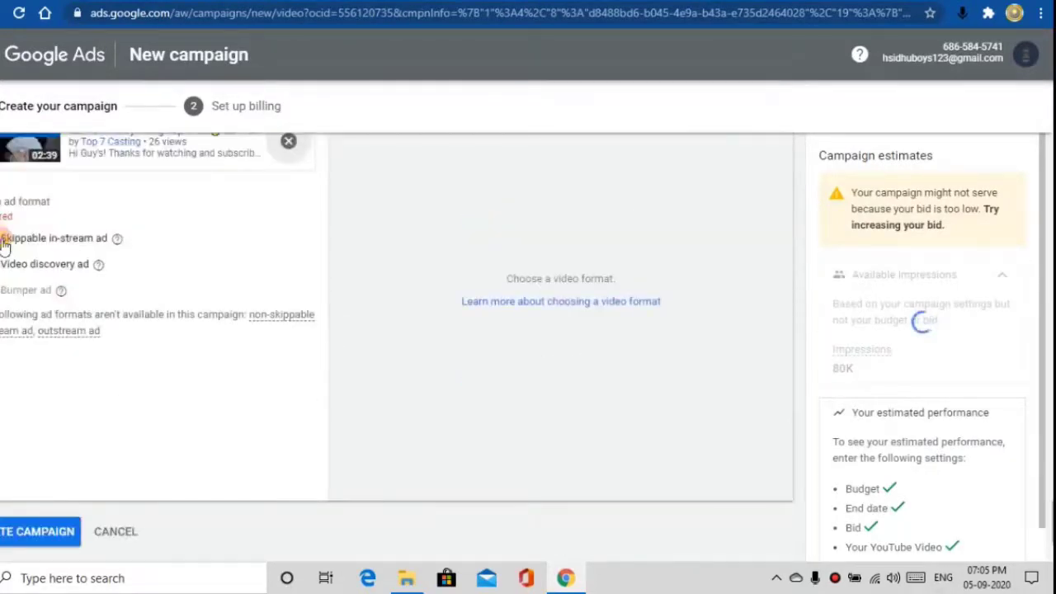
{"action": "scroll", "coordinate": [77, 487], "scroll_direction": "down", "scroll_amount": 5}
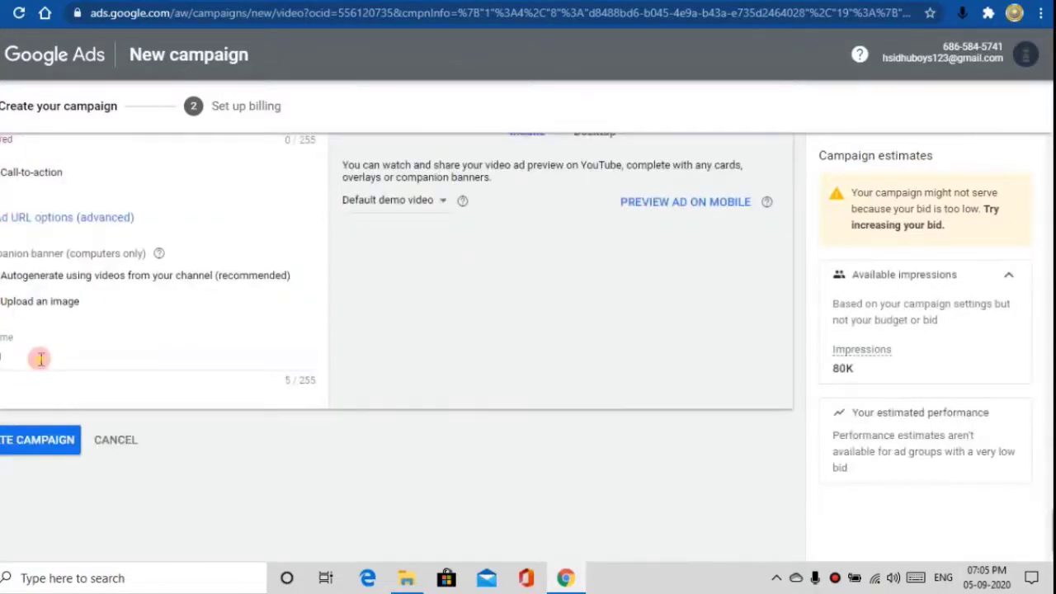
{"action": "left_click", "coordinate": [39, 358]}
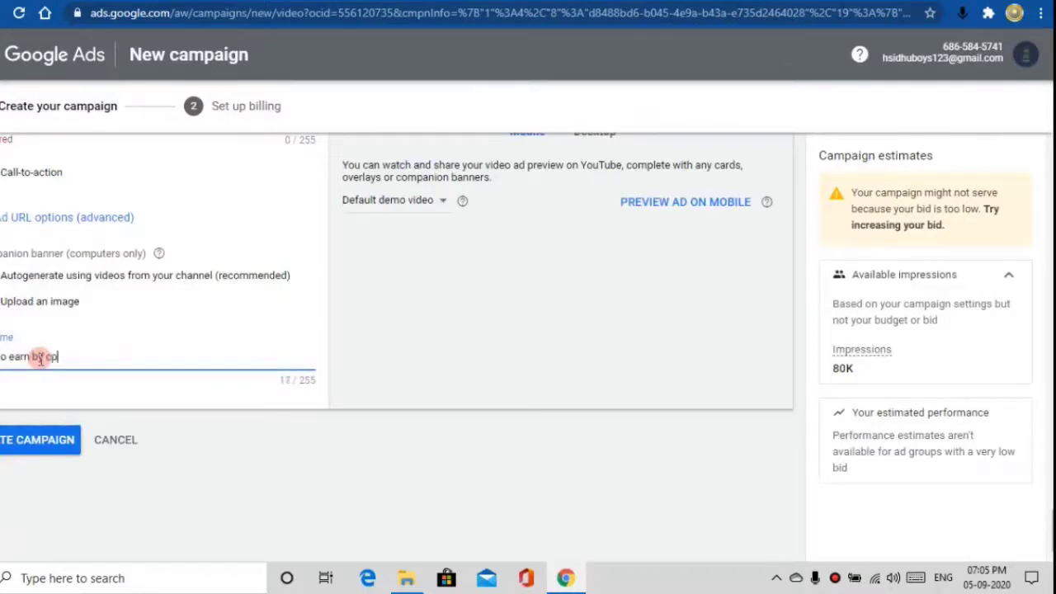
{"action": "type", "text": "cha"}
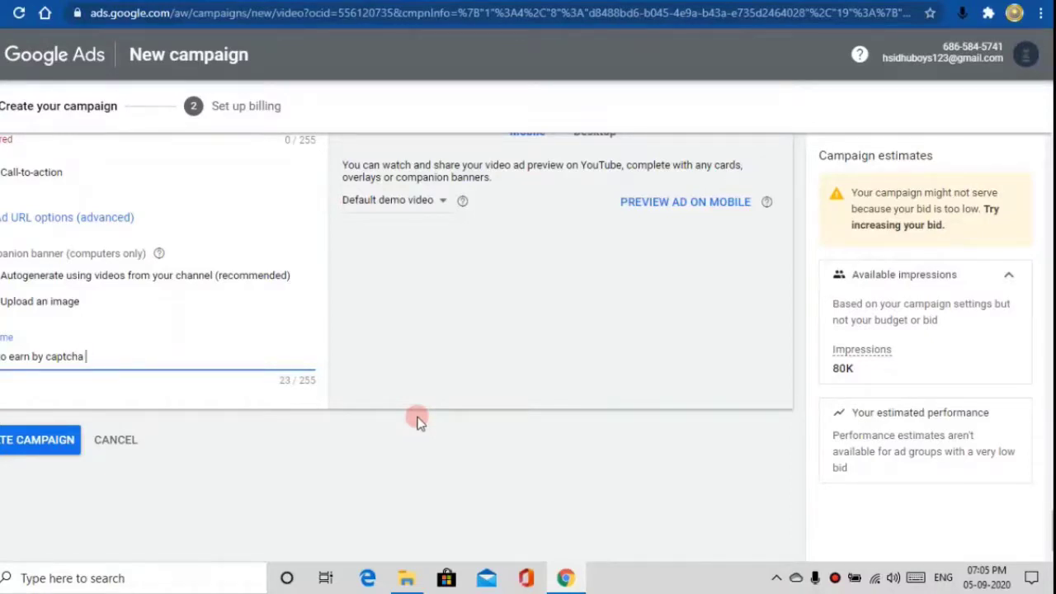
{"action": "left_click", "coordinate": [72, 442]}
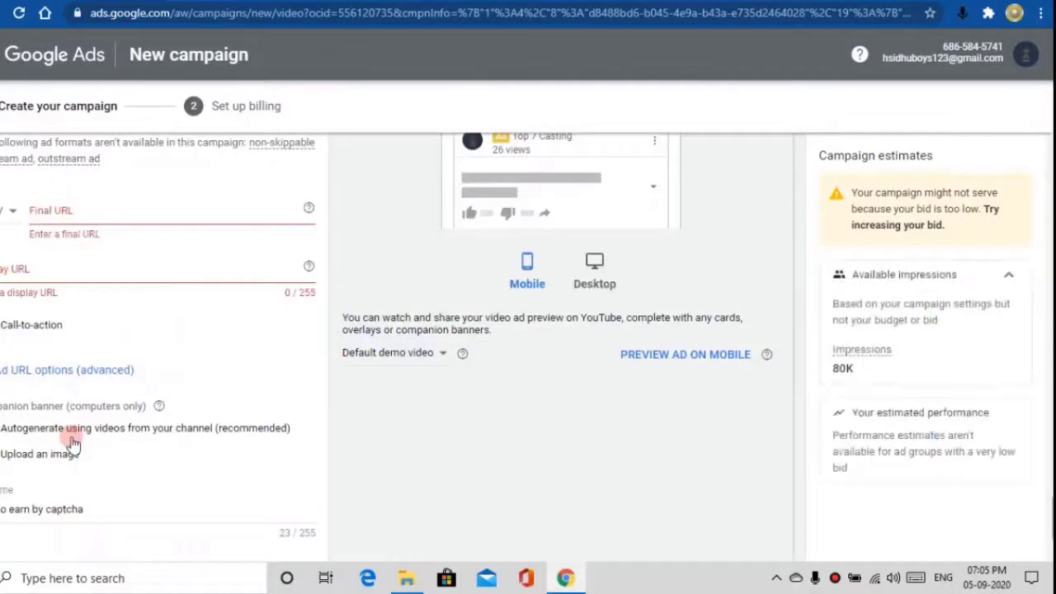
Step: Set both the ad's final URL and display URL to youtu.be/Ppmsjh945Hg and create the campaign
{"action": "left_click", "coordinate": [147, 209]}
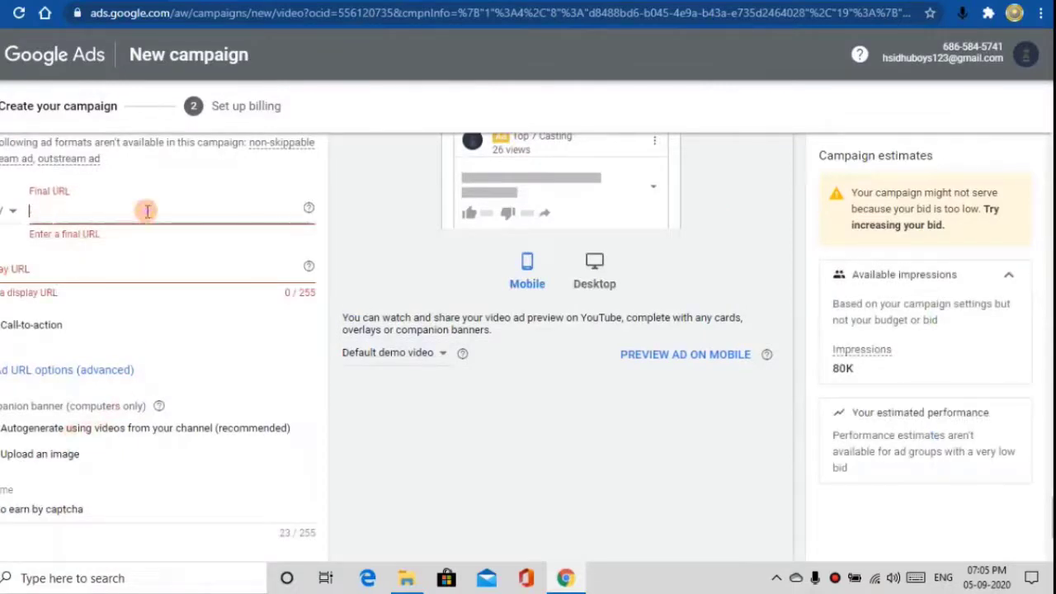
{"action": "type", "text": "v"}
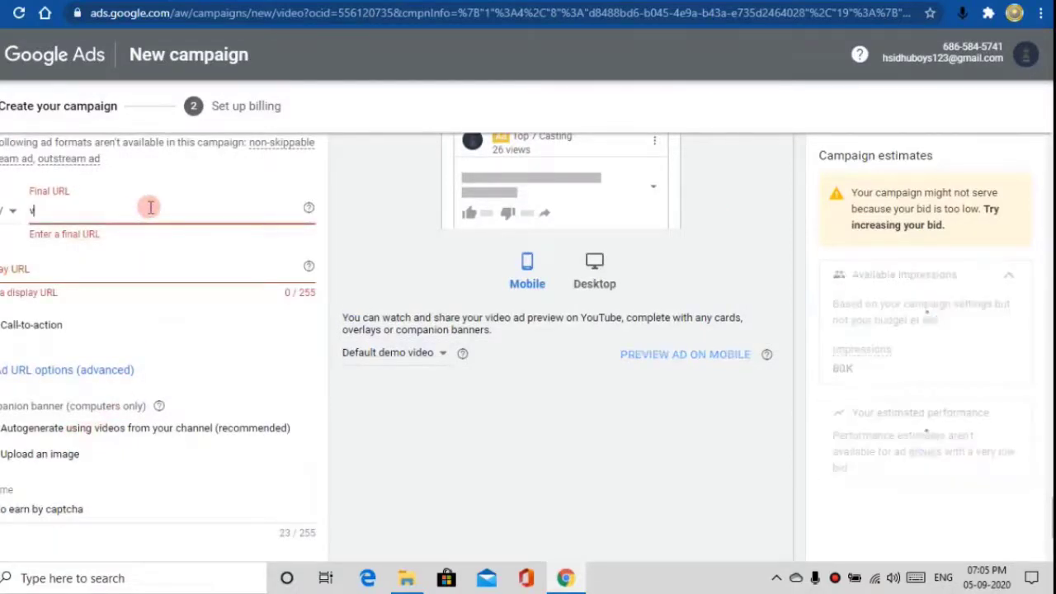
{"action": "key", "text": "ctrl+v"}
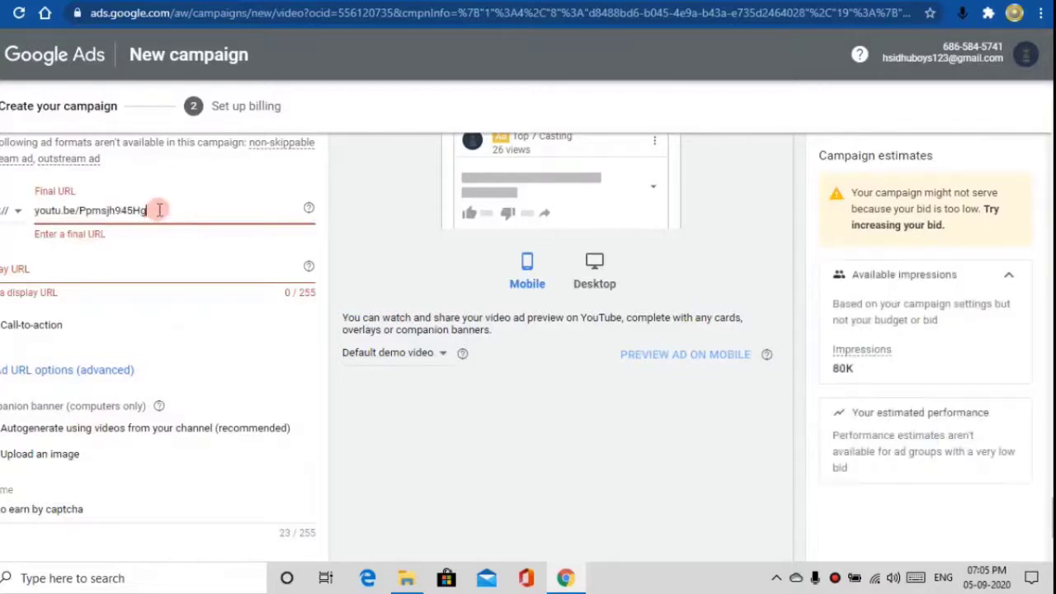
{"action": "left_click", "coordinate": [99, 271]}
{"action": "key", "text": "ctrl+v"}
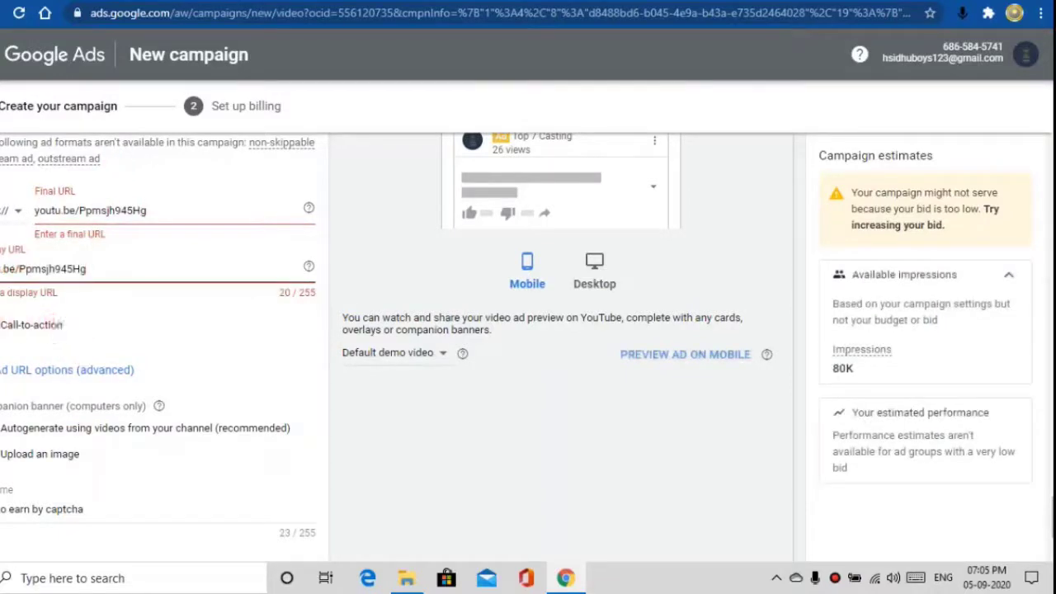
{"action": "scroll", "coordinate": [209, 314], "scroll_direction": "down", "scroll_amount": 1}
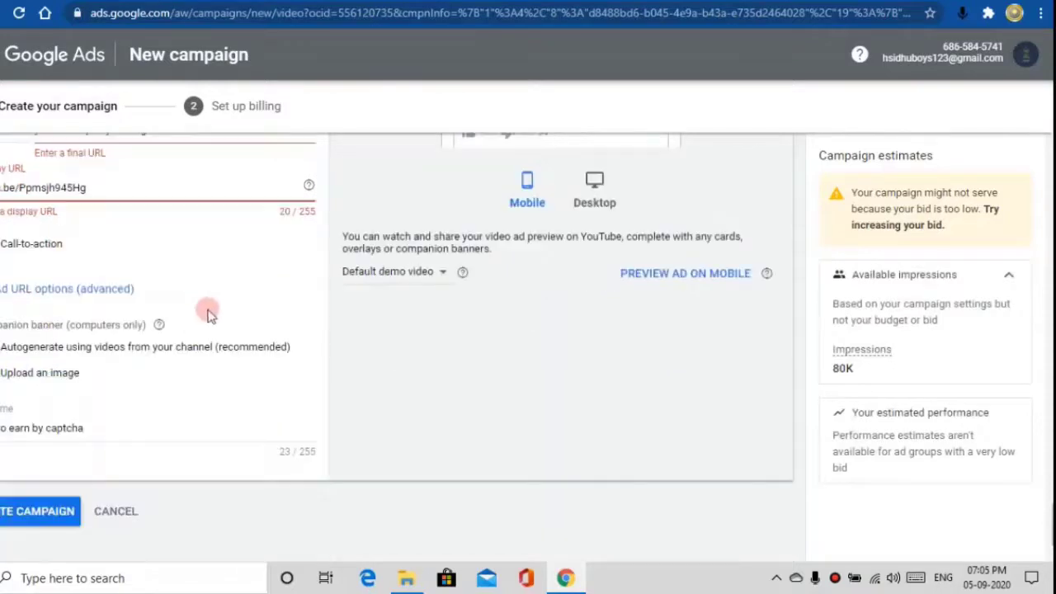
{"action": "left_click", "coordinate": [48, 513]}
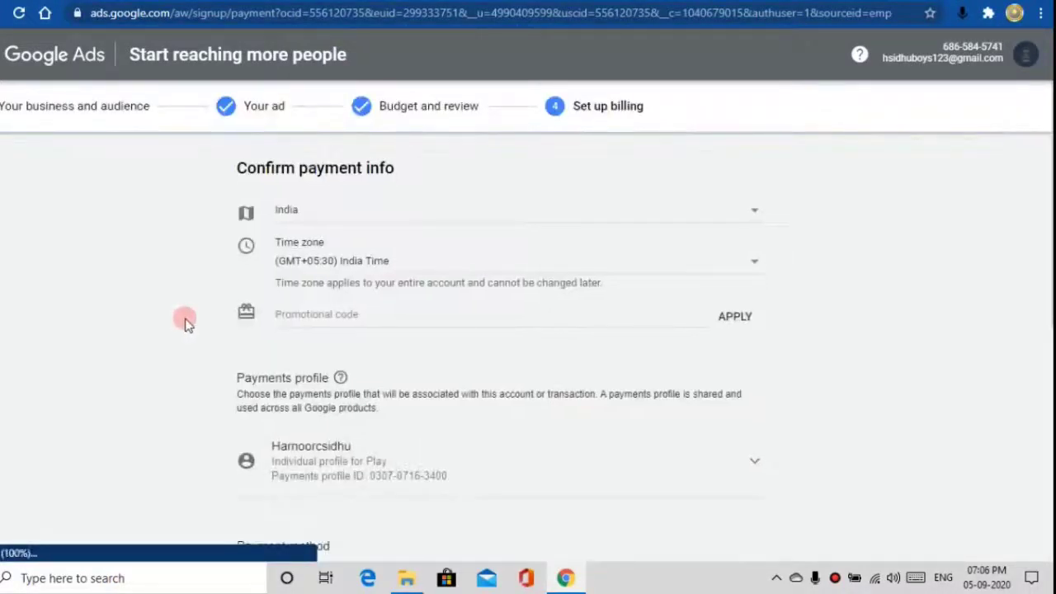
Step: Go through the promotional code, payments profile and payment method sections, agree to the Google Ads terms and conditions and submit the billing form
{"action": "left_click", "coordinate": [416, 314]}
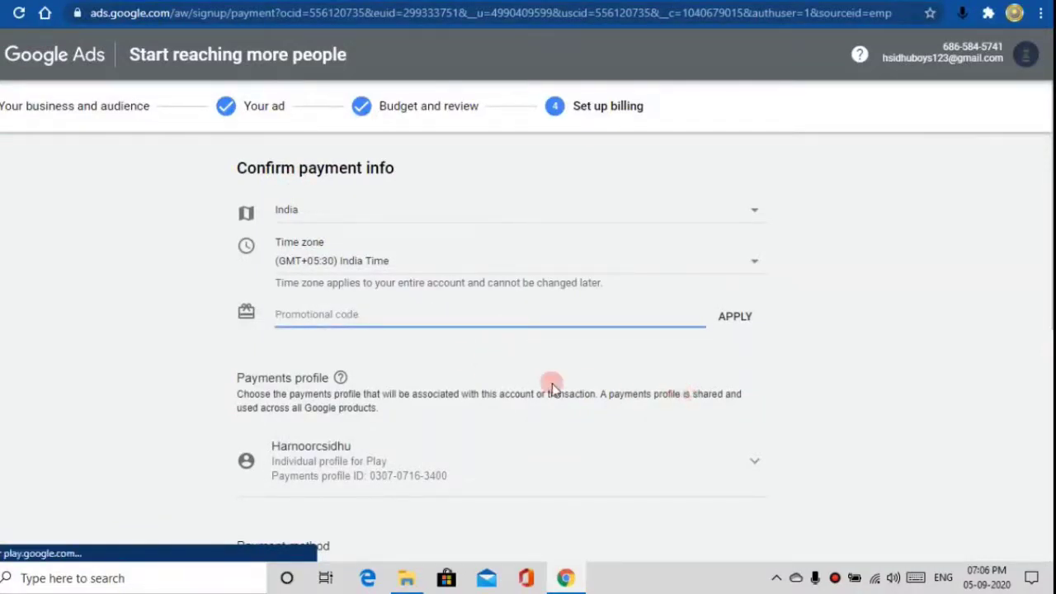
{"action": "scroll", "coordinate": [549, 385], "scroll_direction": "down", "scroll_amount": 3}
{"action": "scroll", "coordinate": [553, 390], "scroll_direction": "down", "scroll_amount": 3}
{"action": "scroll", "coordinate": [427, 331], "scroll_direction": "up", "scroll_amount": 6}
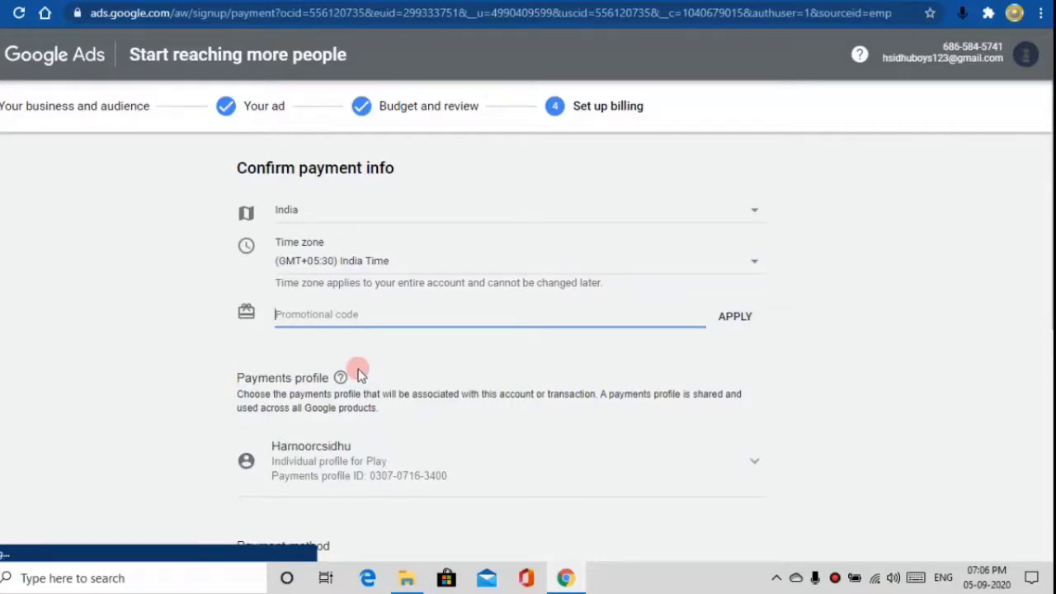
{"action": "scroll", "coordinate": [451, 259], "scroll_direction": "down", "scroll_amount": 5}
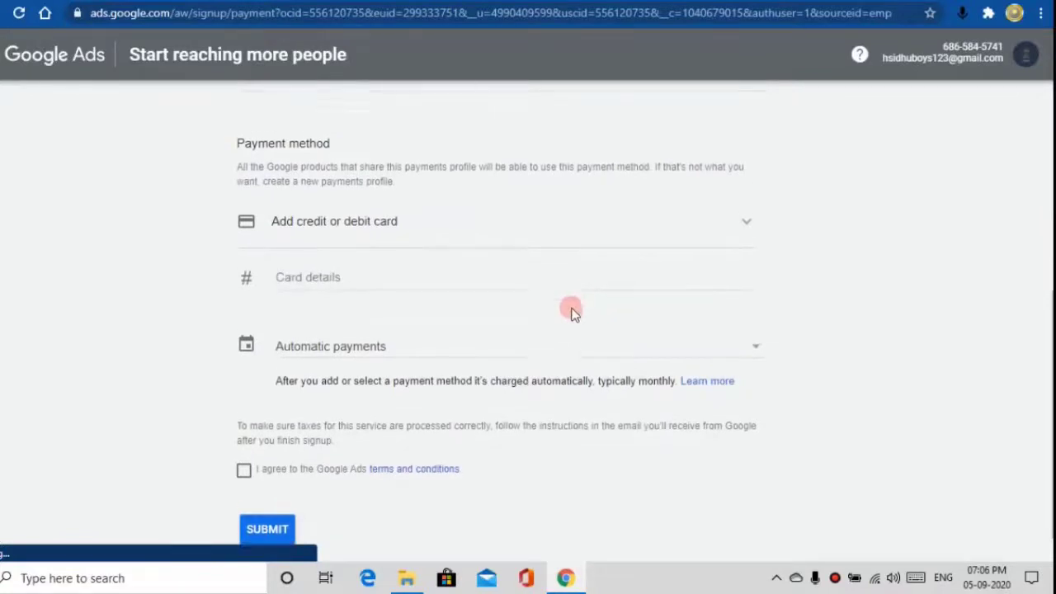
{"action": "scroll", "coordinate": [593, 298], "scroll_direction": "up", "scroll_amount": 5}
{"action": "scroll", "coordinate": [540, 357], "scroll_direction": "down", "scroll_amount": 3}
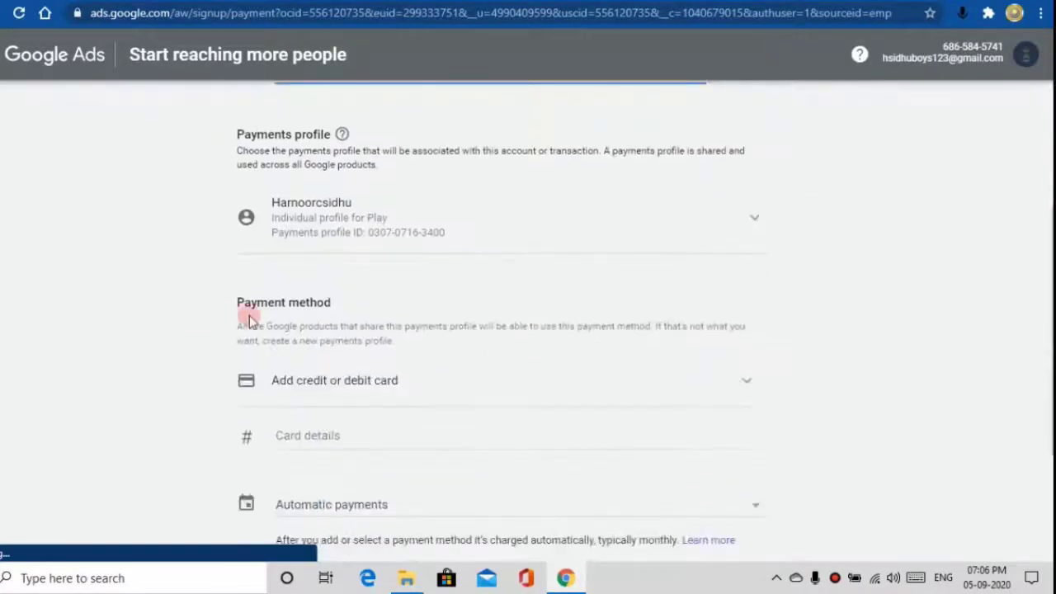
{"action": "scroll", "coordinate": [228, 318], "scroll_direction": "down", "scroll_amount": 3}
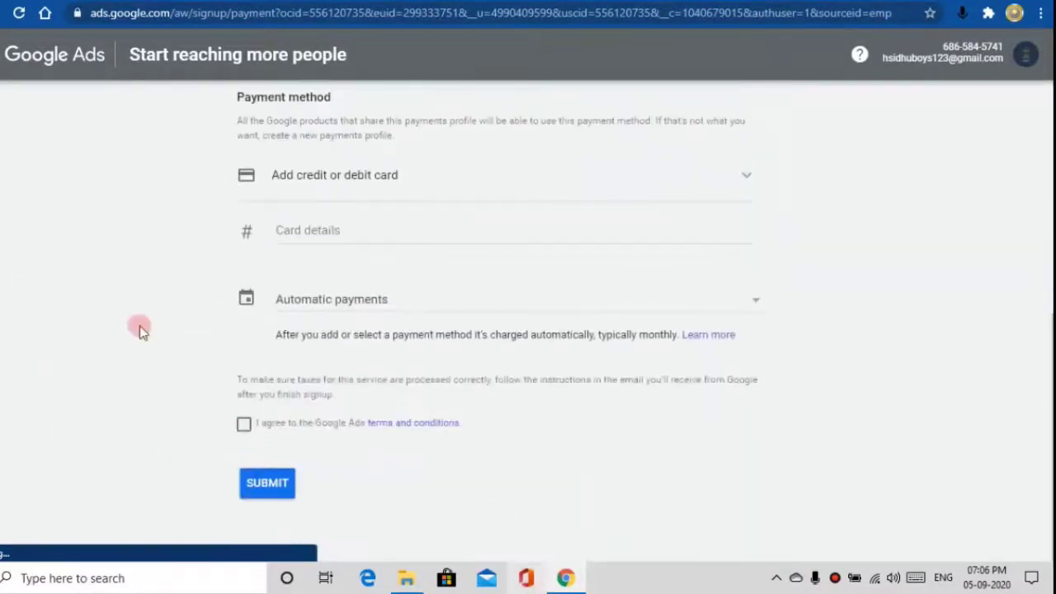
{"action": "left_click", "coordinate": [244, 426]}
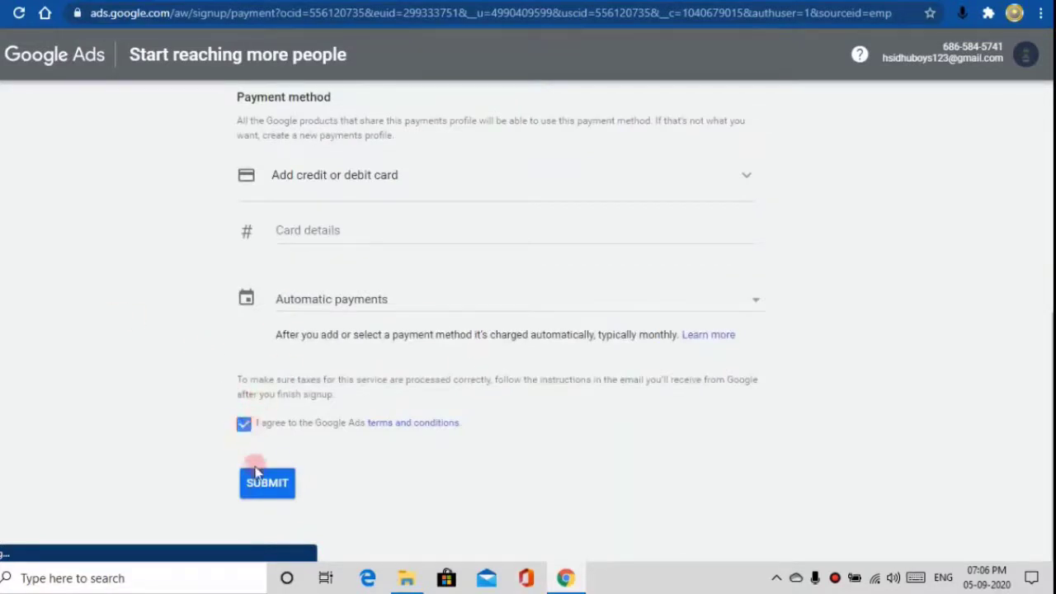
{"action": "left_click", "coordinate": [260, 485]}
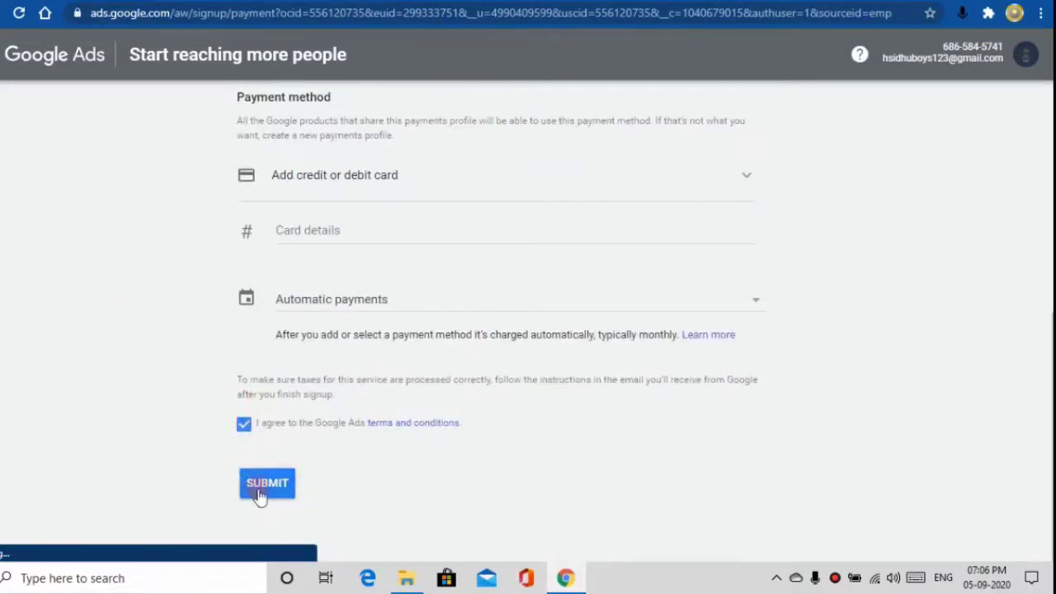